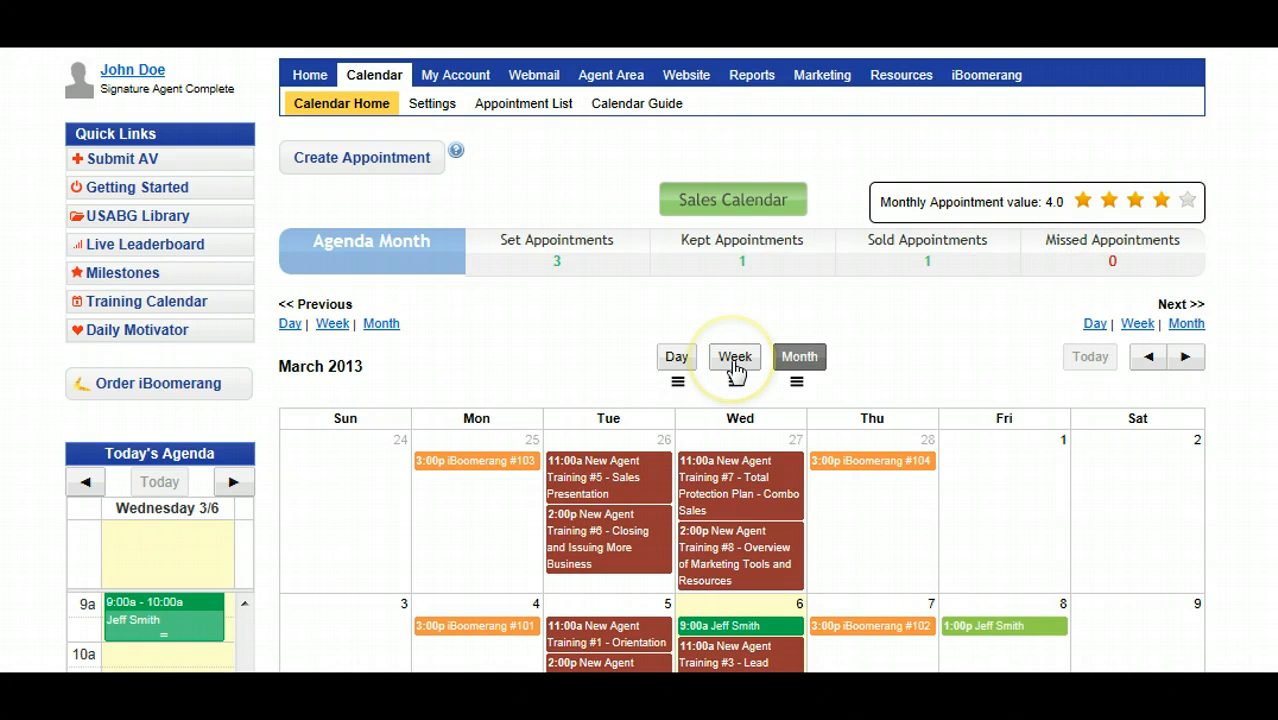
View the March 2013 calendar by week and by day.
click(735, 358)
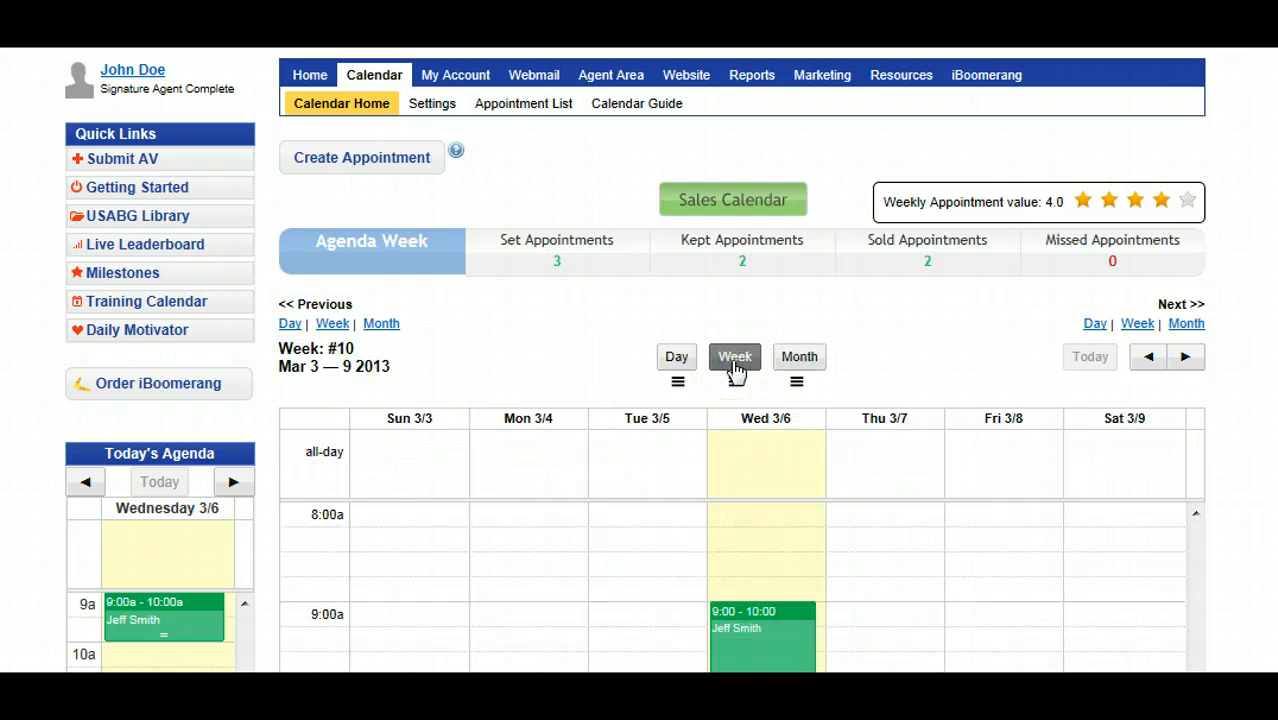
scroll(735, 370, down, 1)
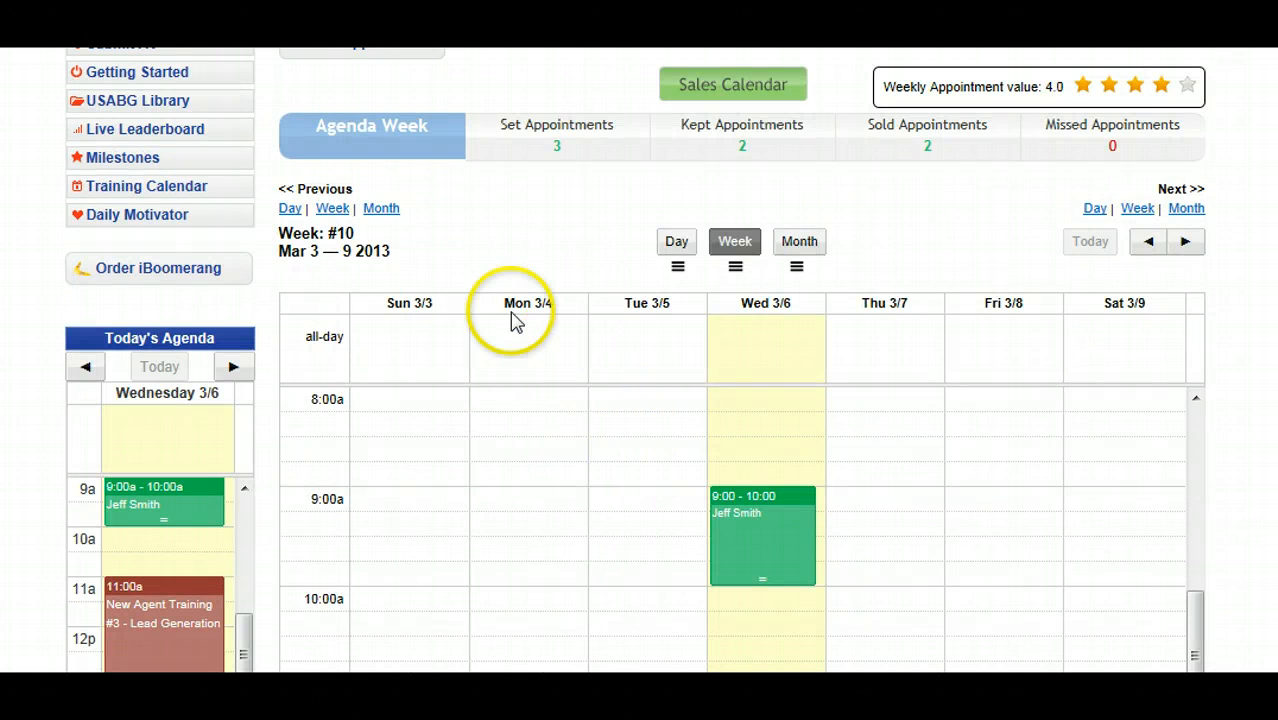
scroll(540, 340, down, 1)
click(678, 129)
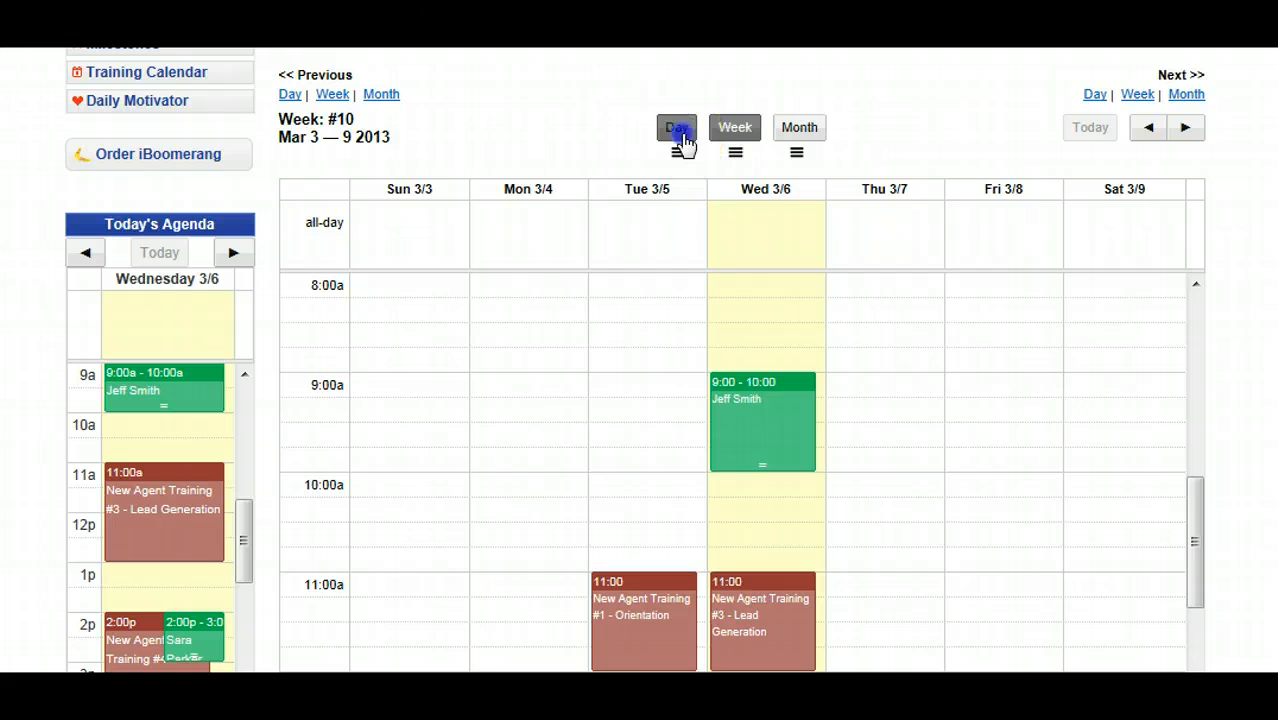
scroll(600, 453, down, 1)
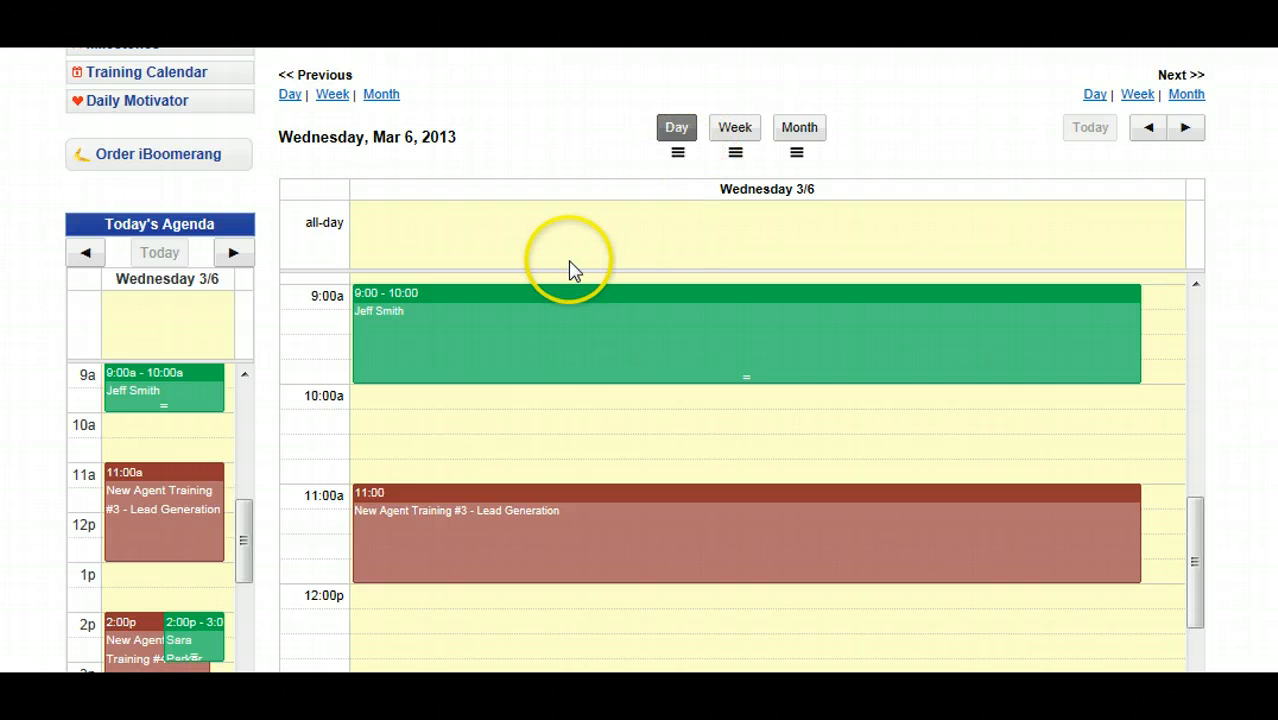
Browse the calendar back to the previous week and forward to the March 2013 month view.
click(334, 97)
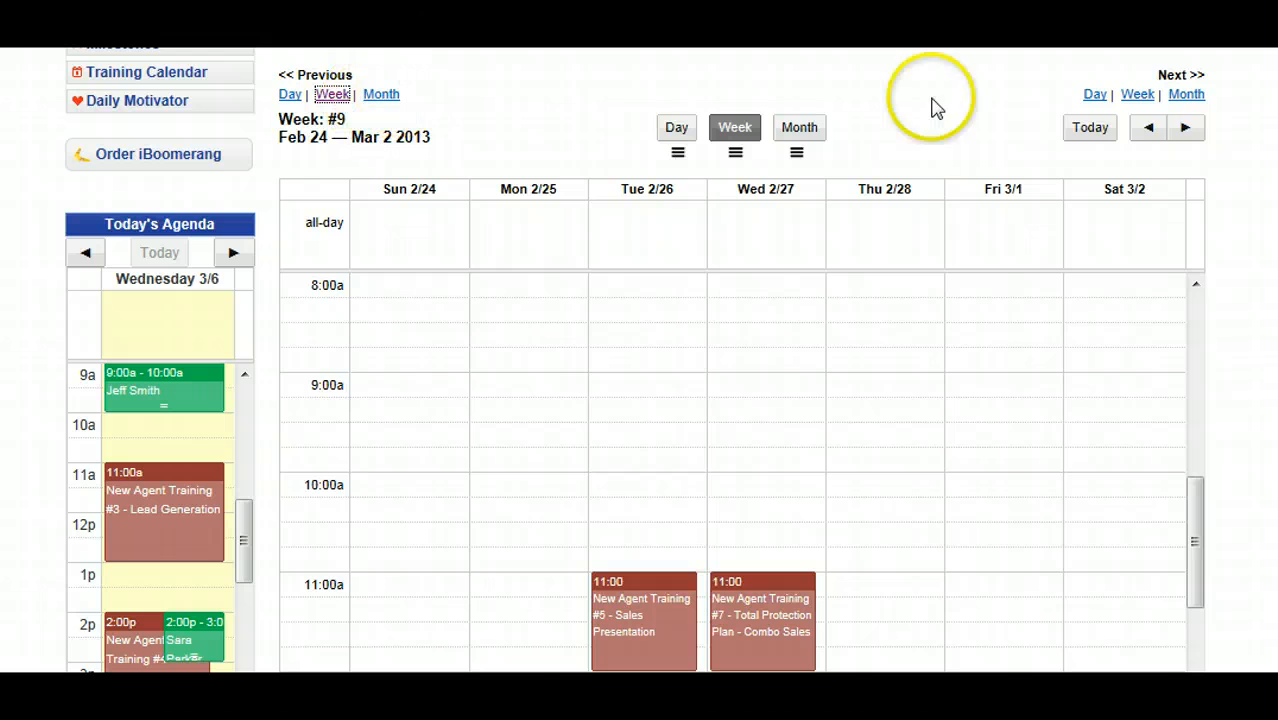
click(1186, 95)
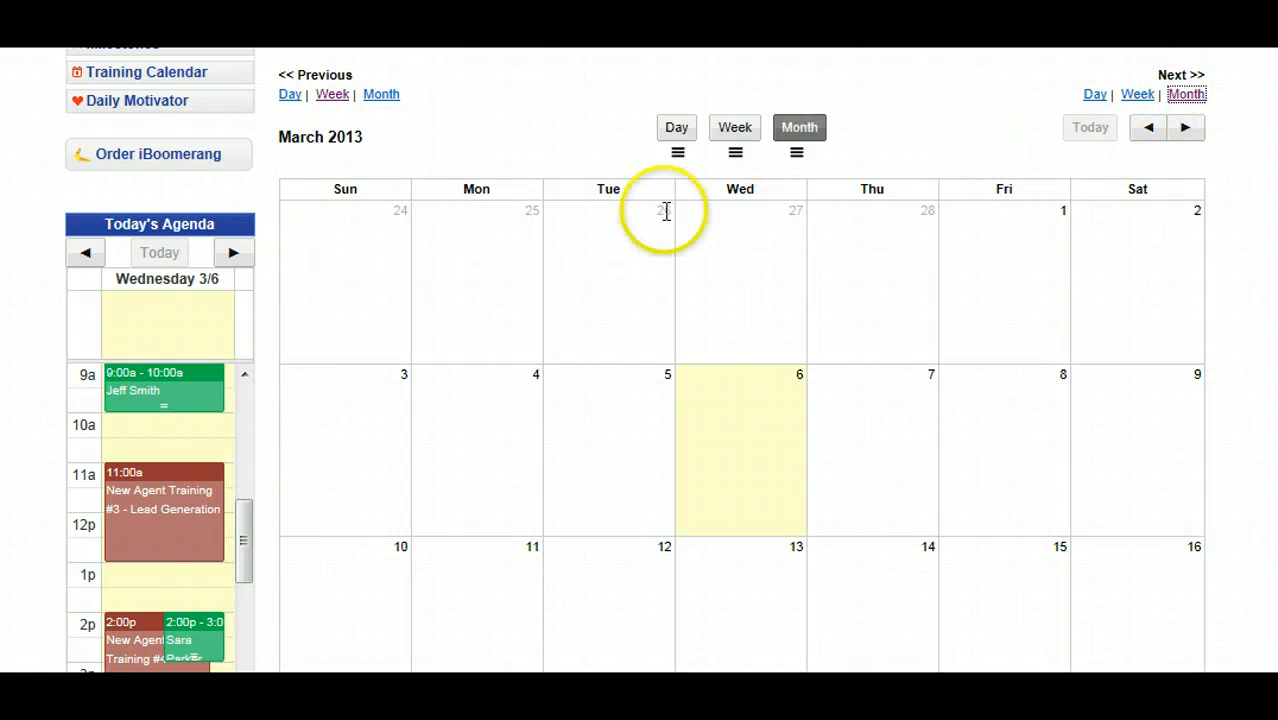
scroll(628, 257, up, 3)
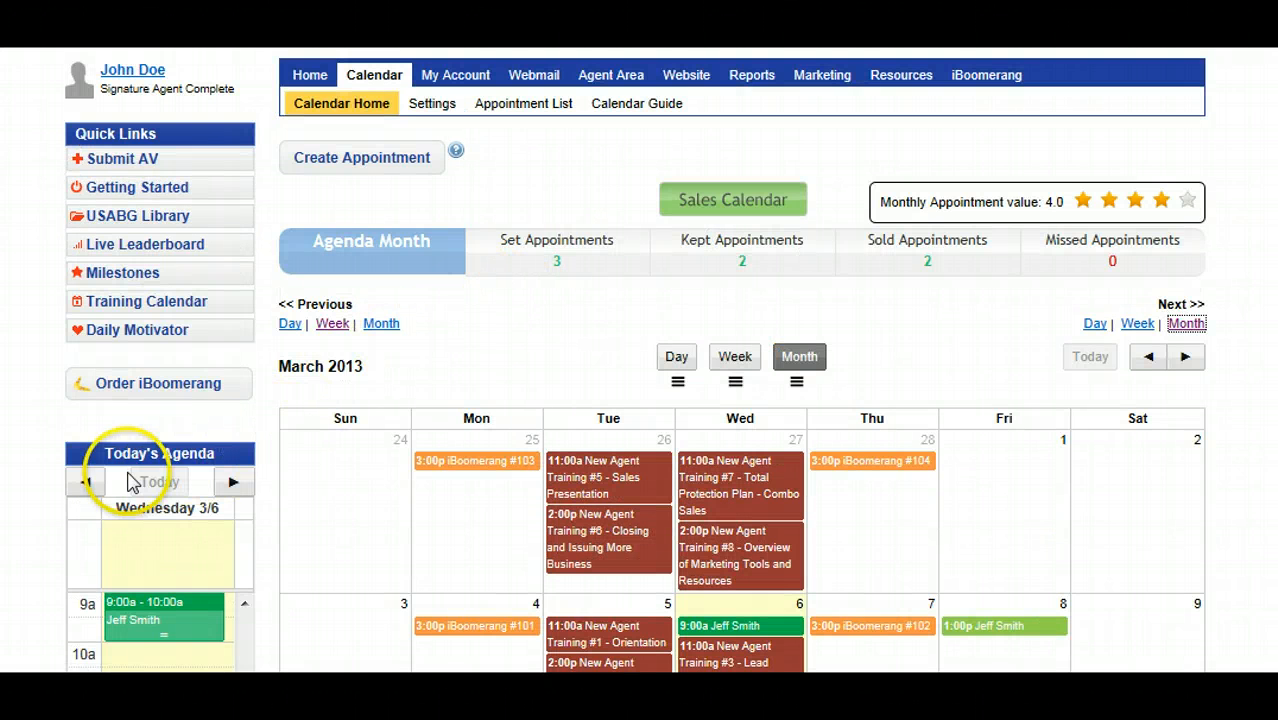
Open the 9:00 am appointment from today's agenda, review its outcome options, and return to the calendar home page.
click(160, 481)
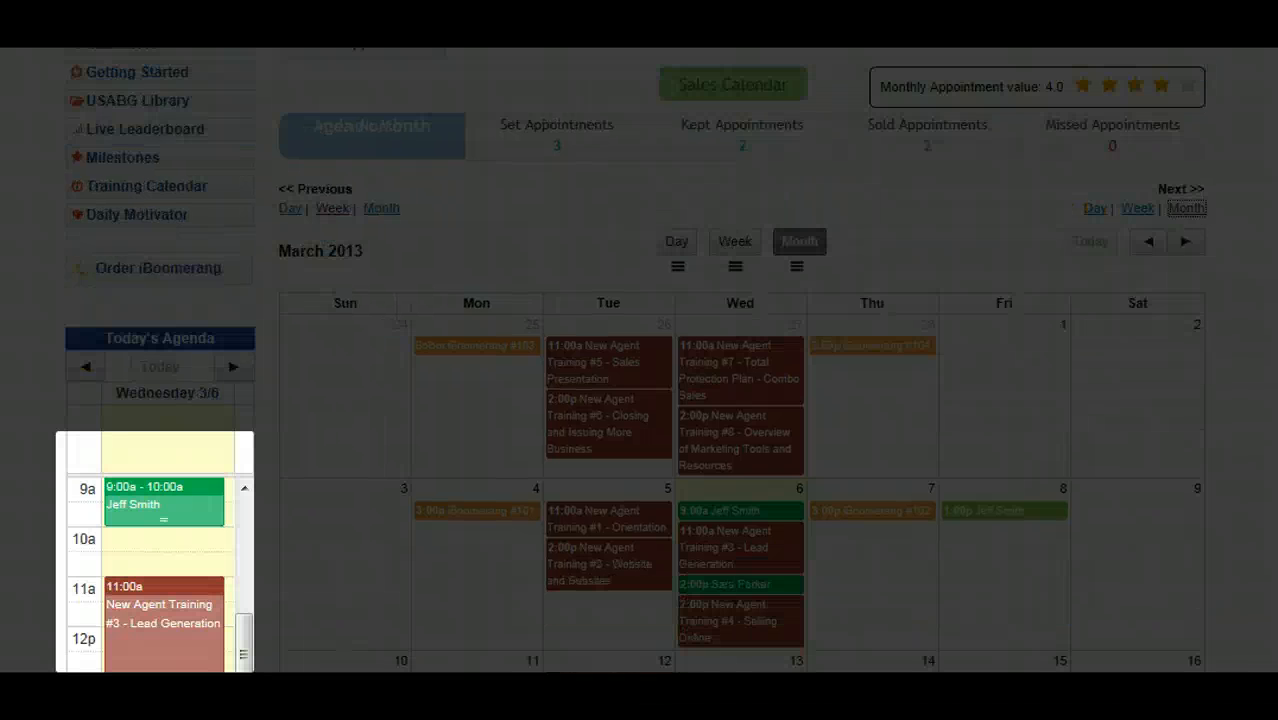
scroll(160, 575, down, 1)
scroll(158, 553, up, 2)
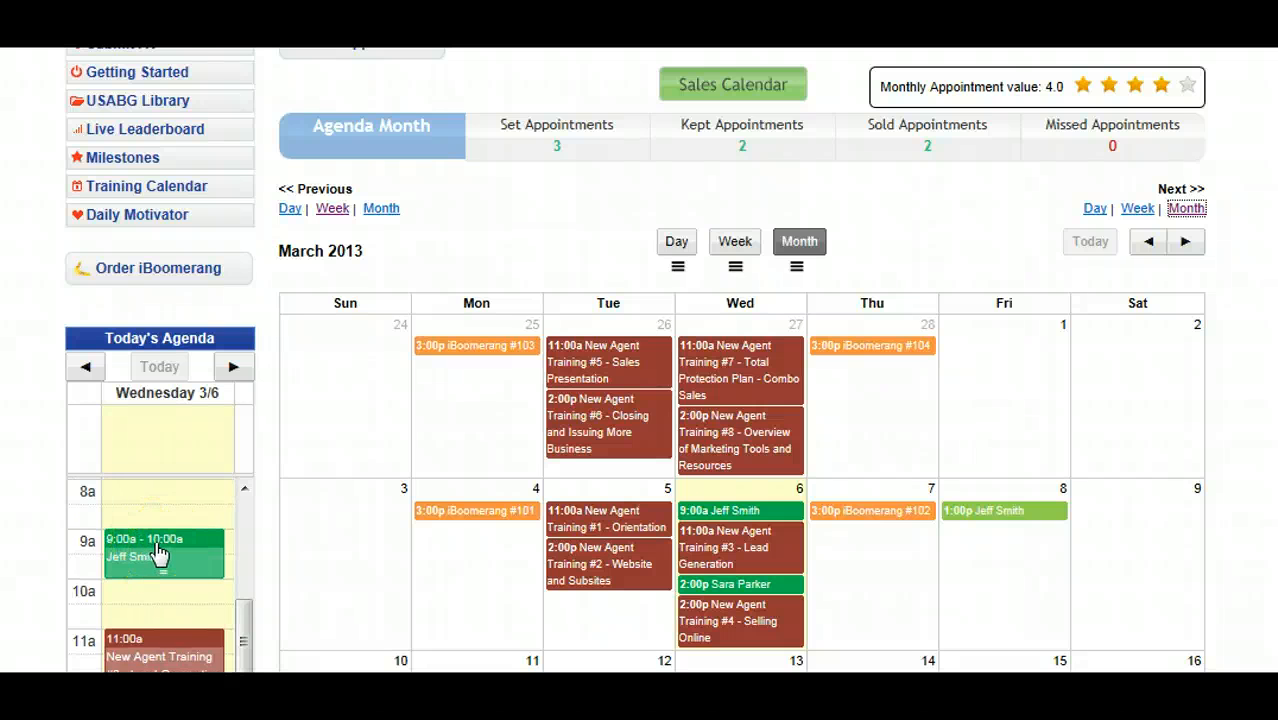
click(138, 567)
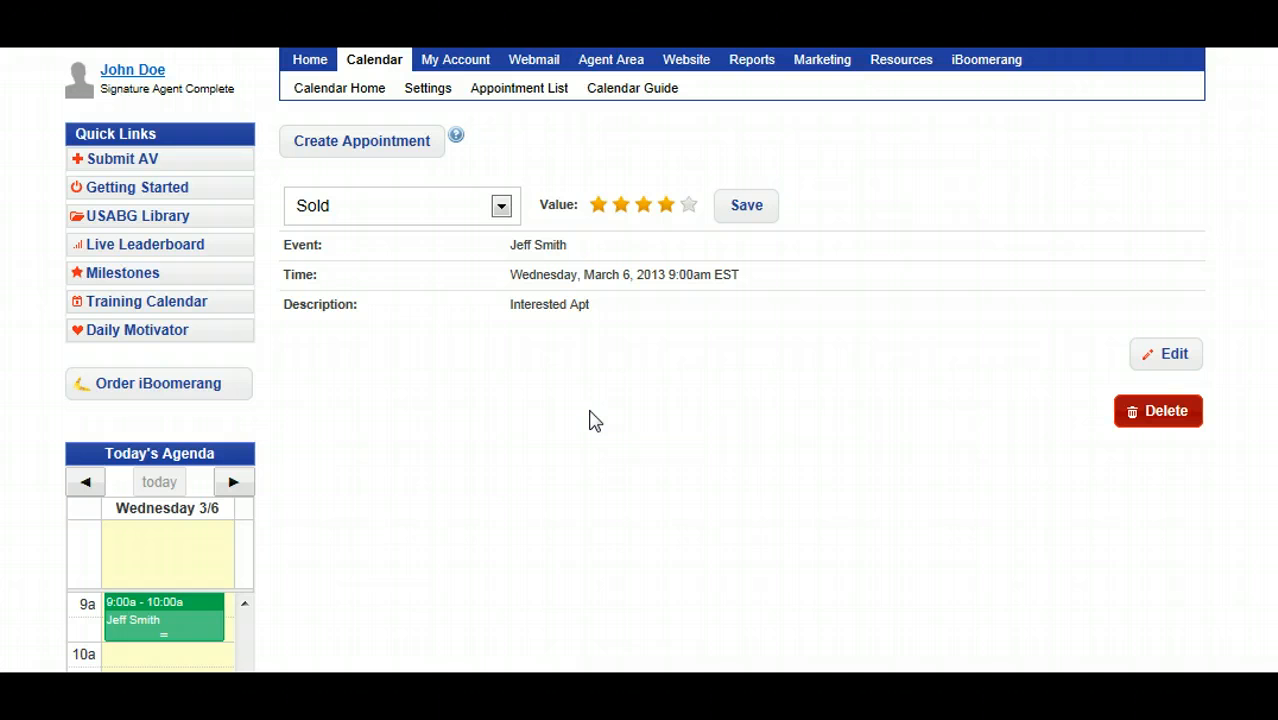
click(501, 207)
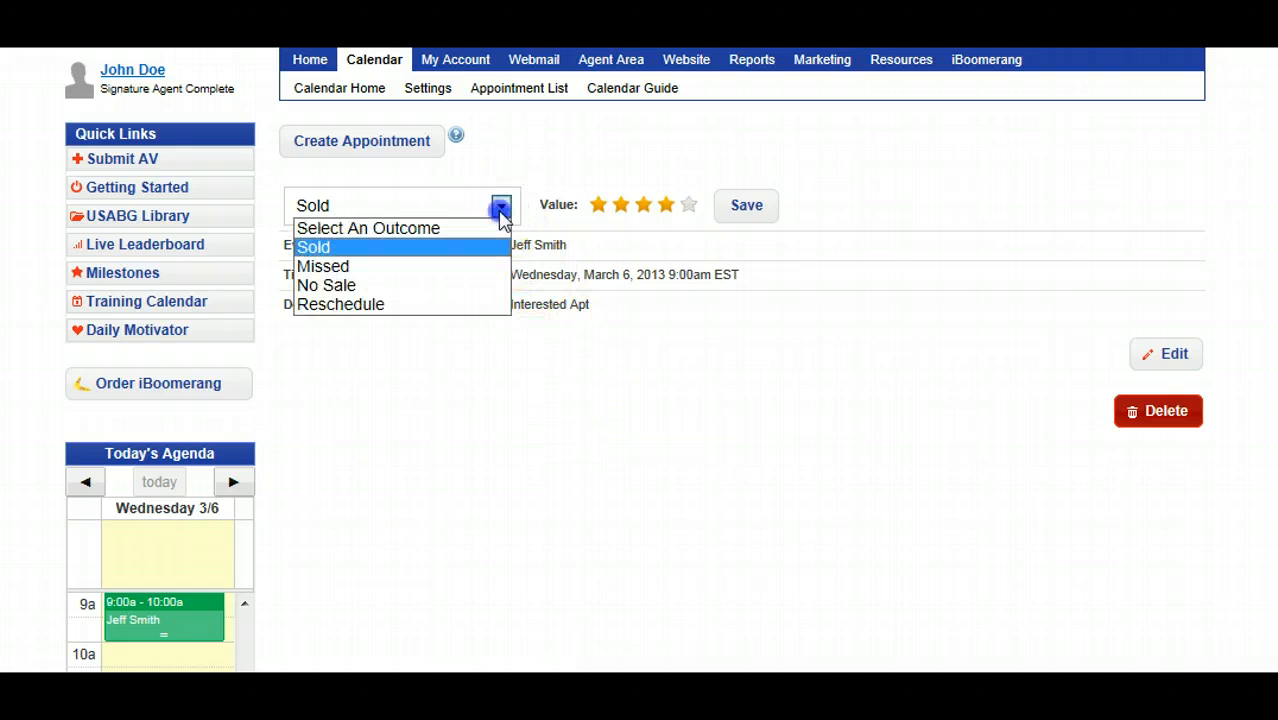
click(501, 212)
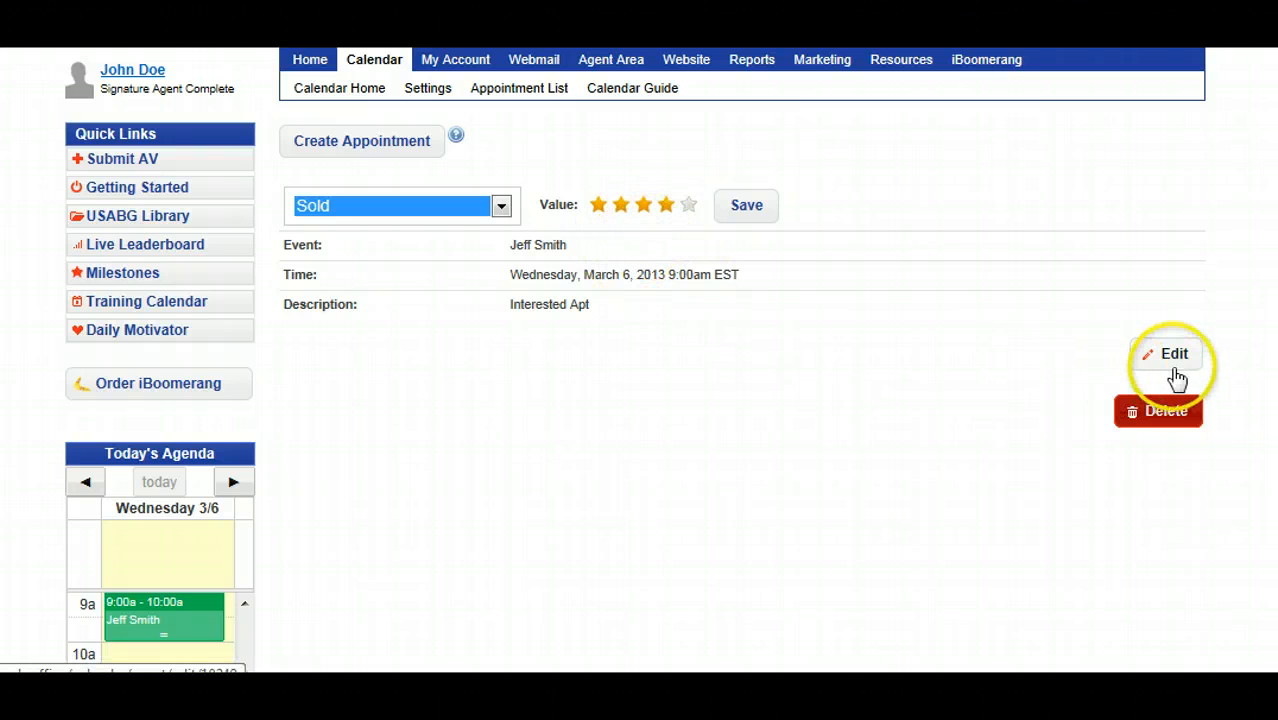
click(350, 92)
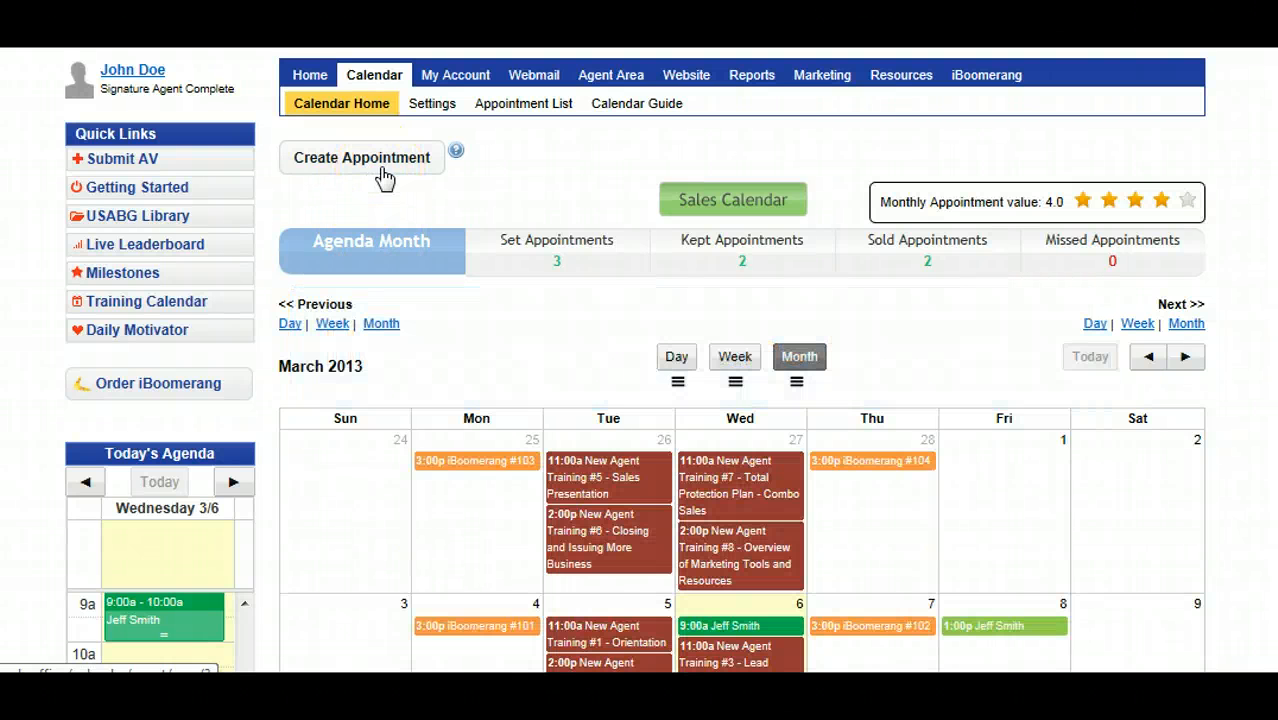
Start a new appointment and set its reminder to 10 Minutes.
click(385, 177)
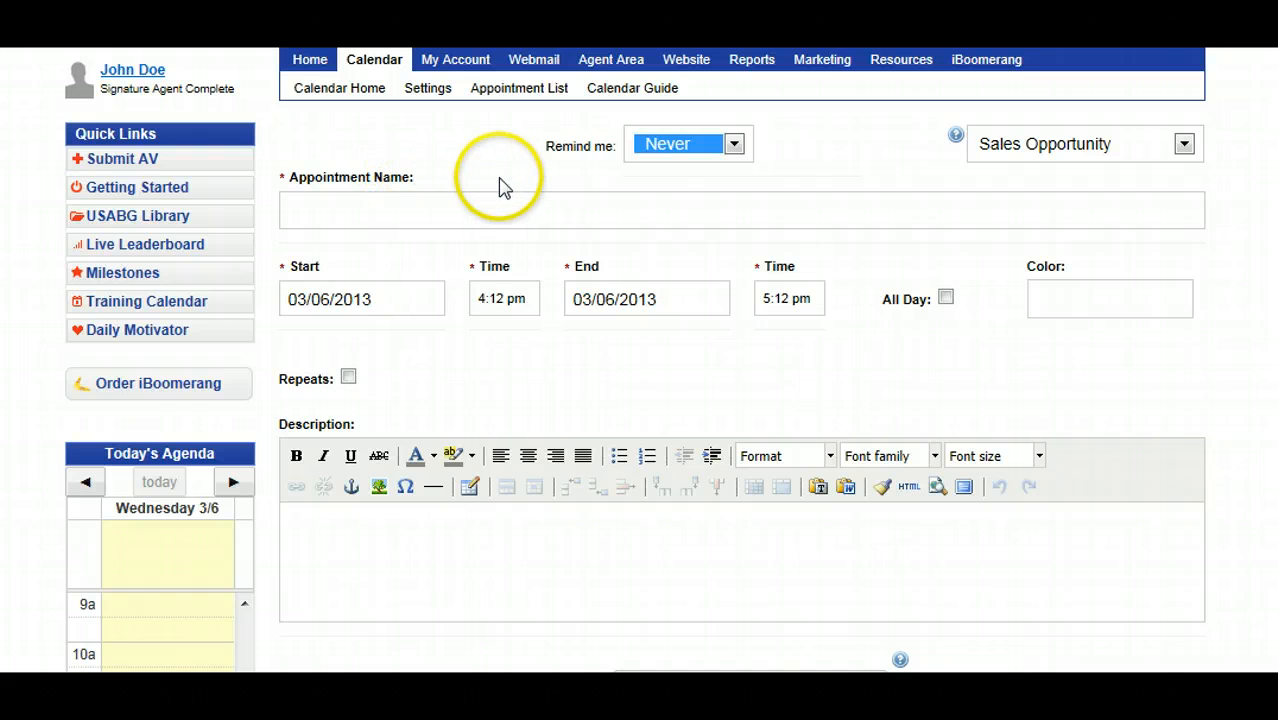
click(733, 144)
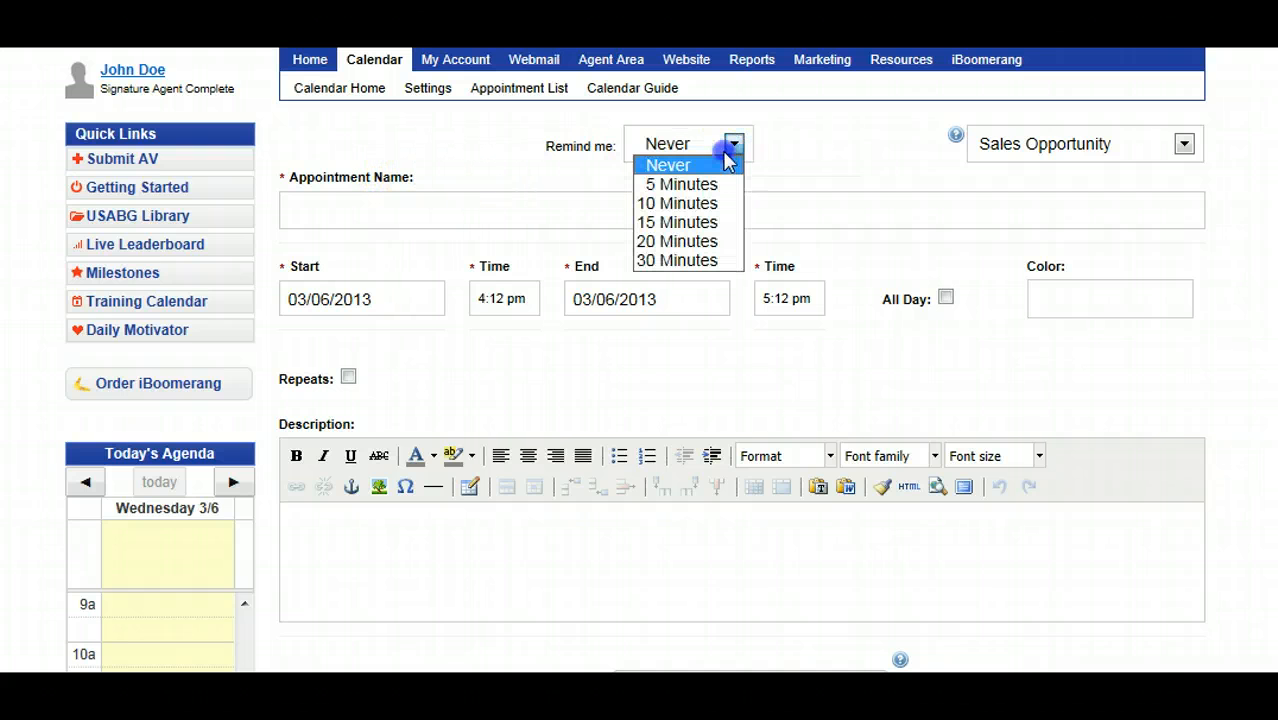
click(708, 203)
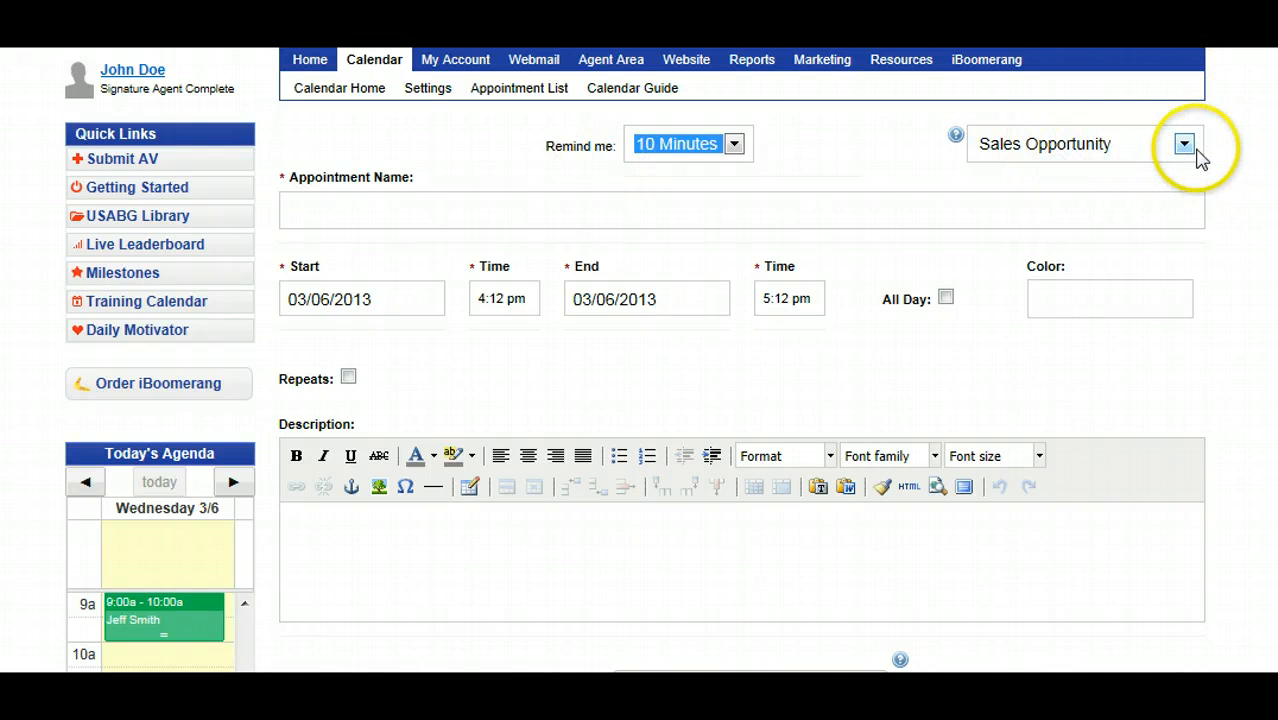
Check the new appointment's type options, keeping Sales Opportunity selected.
scroll(716, 357, down, 2)
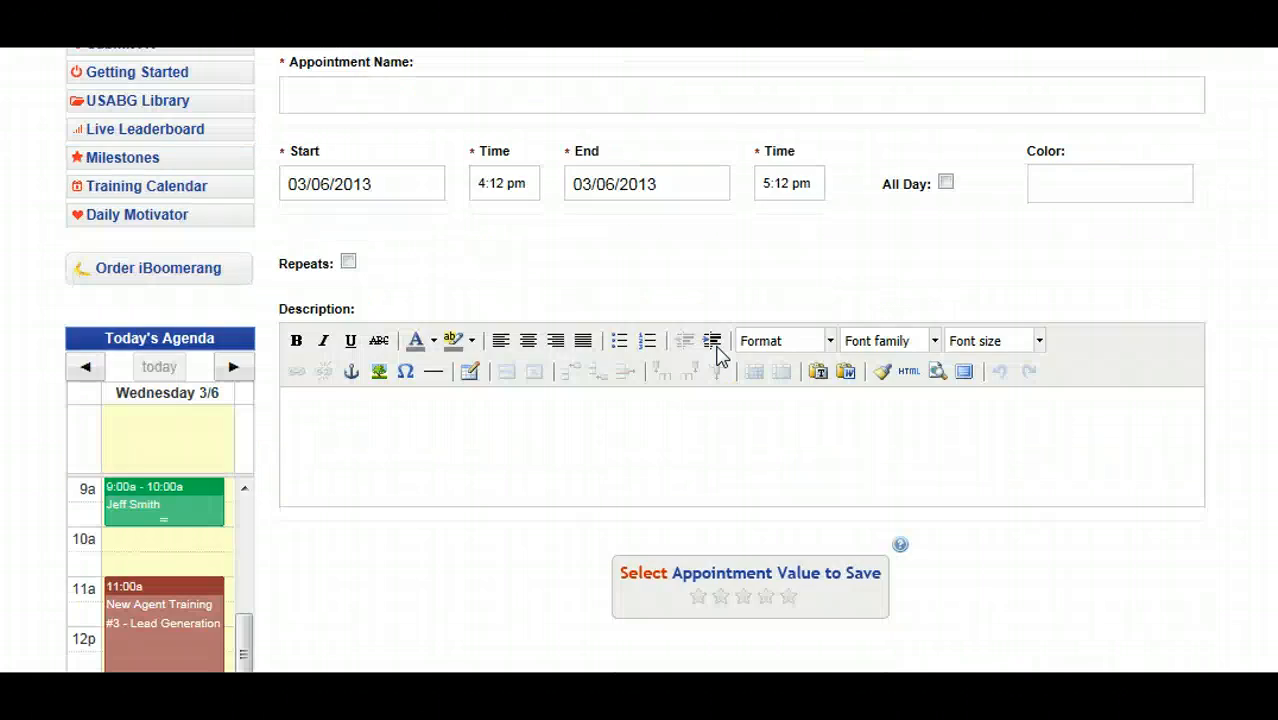
scroll(716, 357, up, 2)
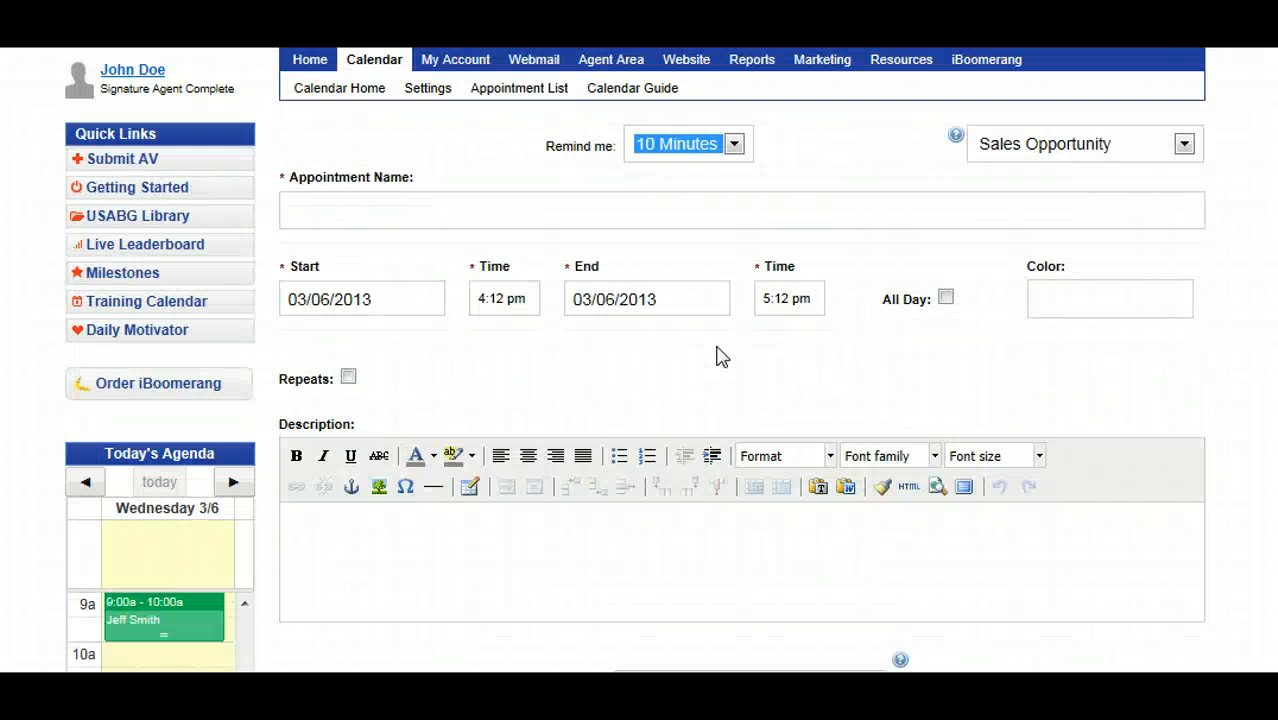
click(1026, 158)
click(895, 166)
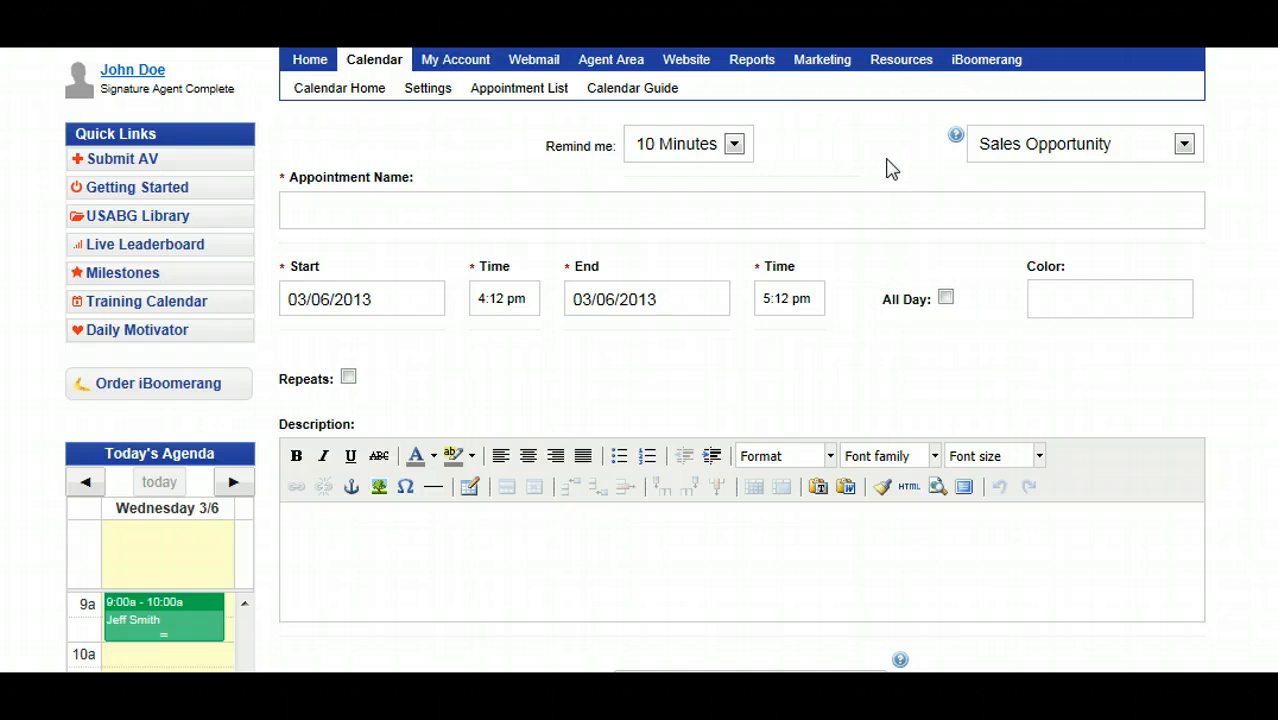
click(872, 172)
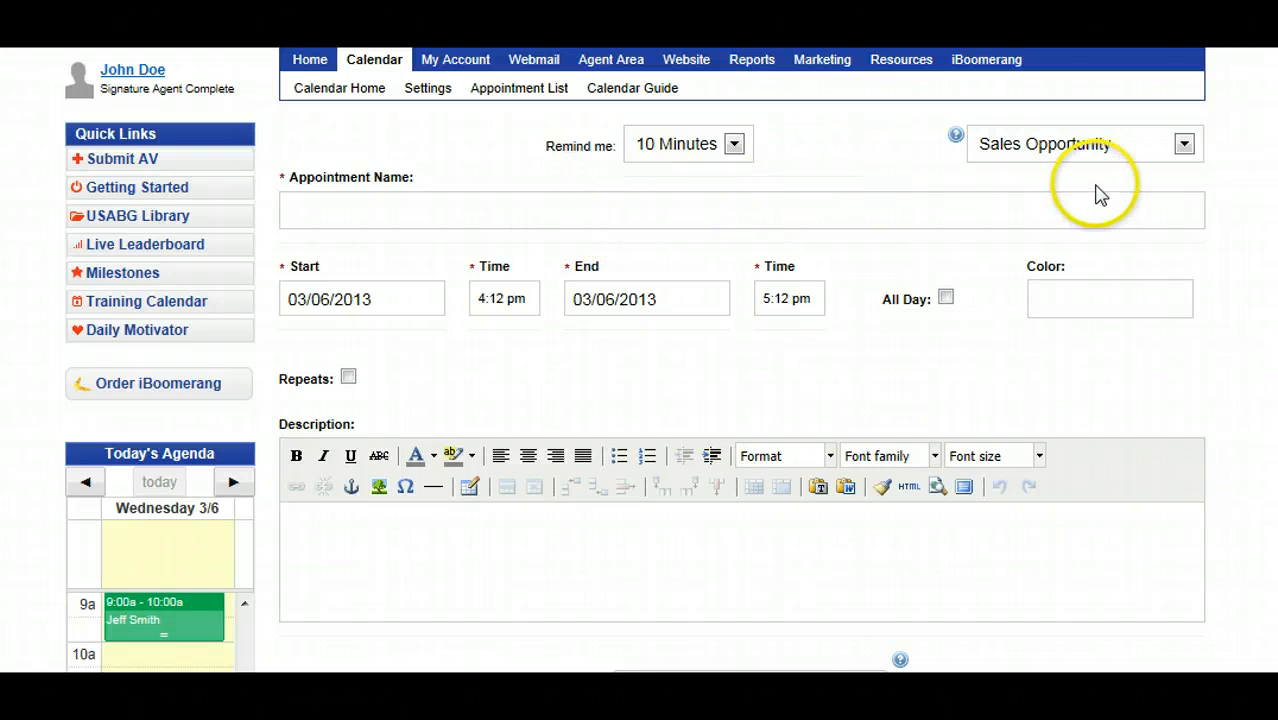
click(1136, 146)
click(1138, 153)
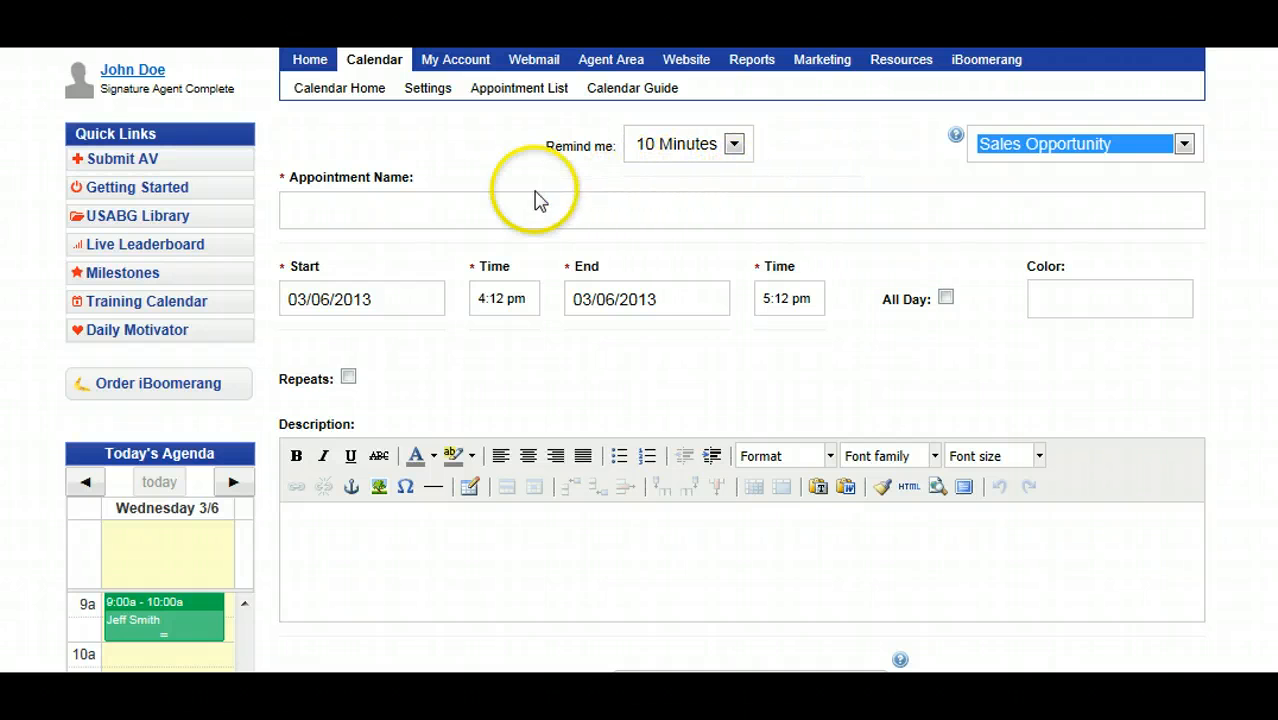
Enter the client's full name as the appointment name and set the start date to 03/06/2013.
click(483, 220)
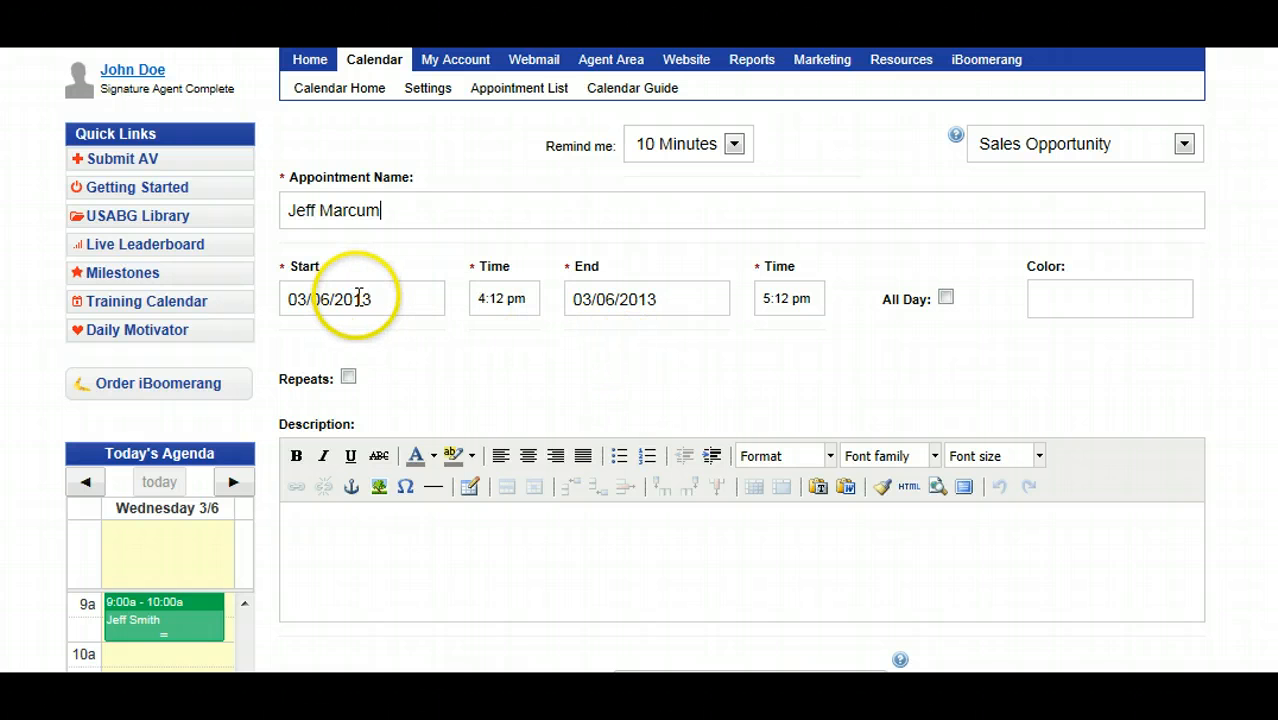
click(400, 297)
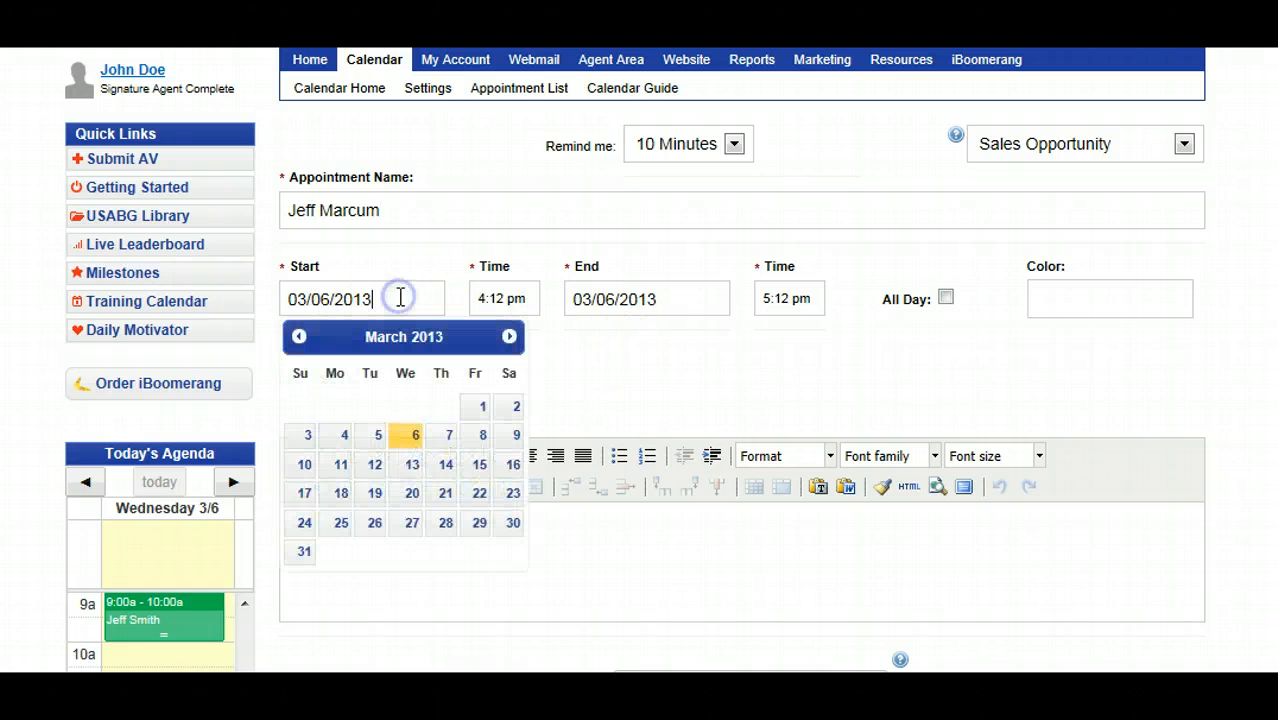
click(410, 437)
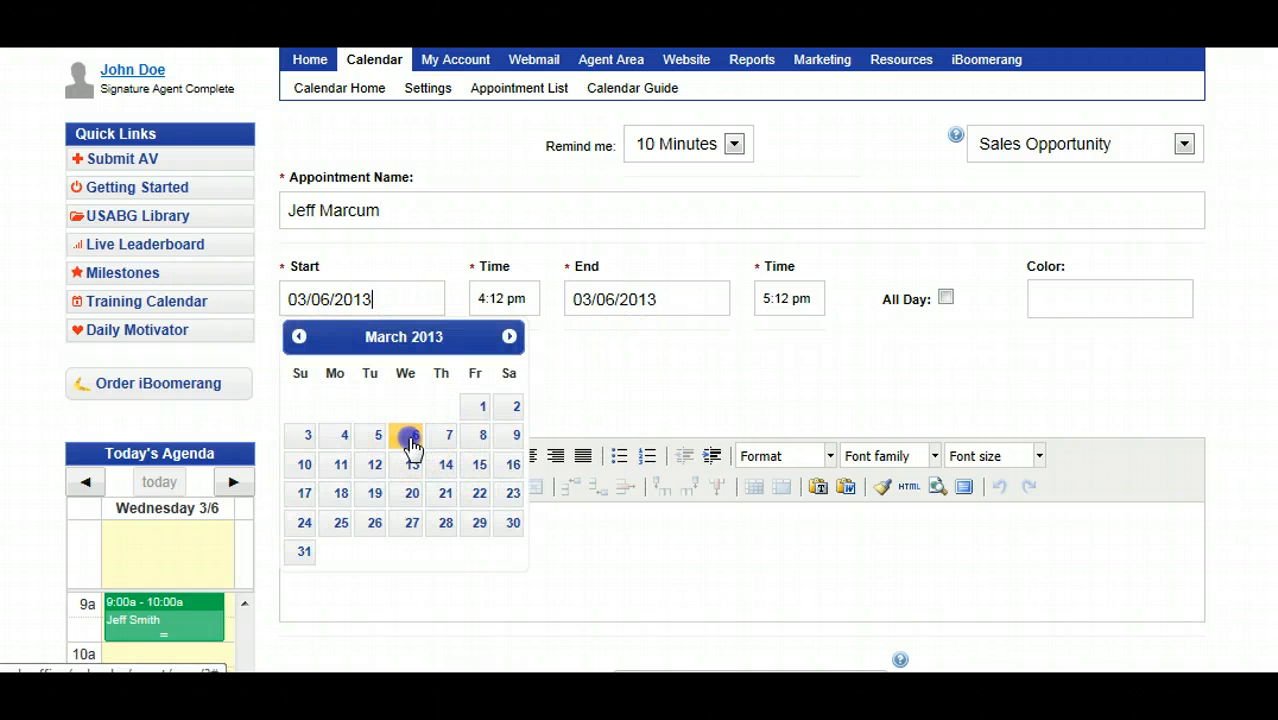
Set the appointment's start time to 05:12 pm and end time to 06:12 pm, keeping the end date 03/06/2013.
click(527, 303)
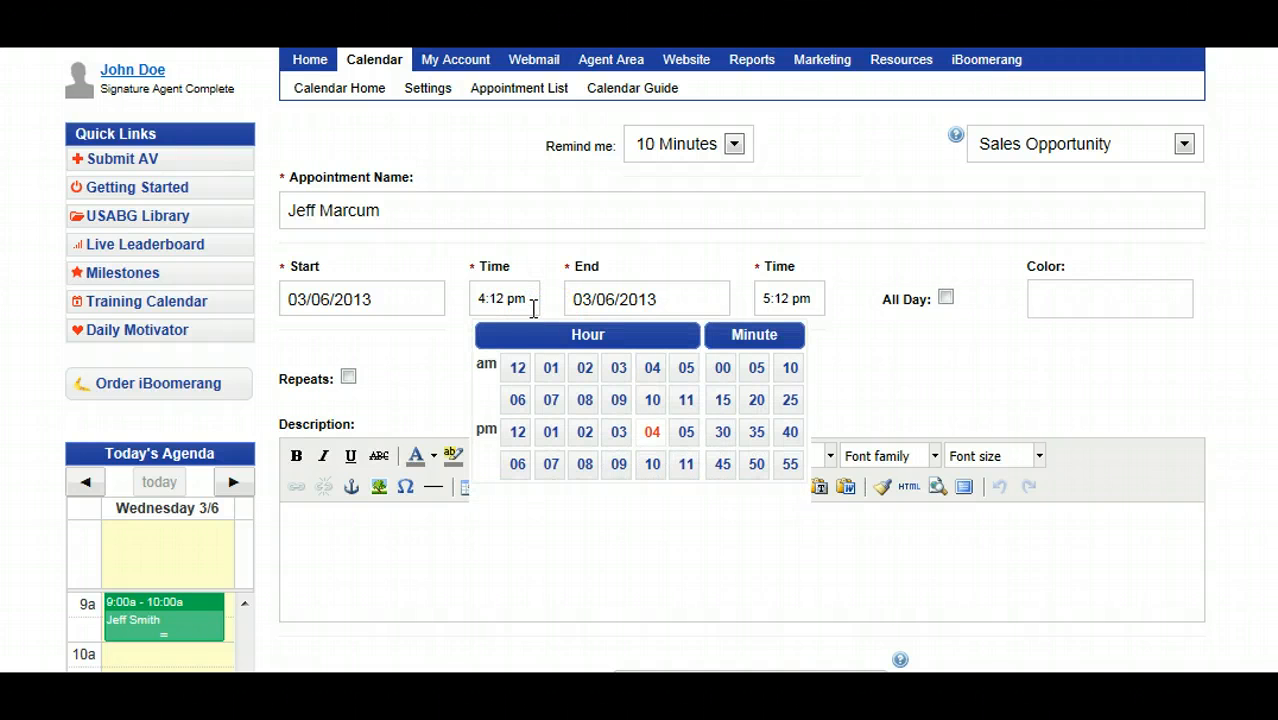
click(686, 434)
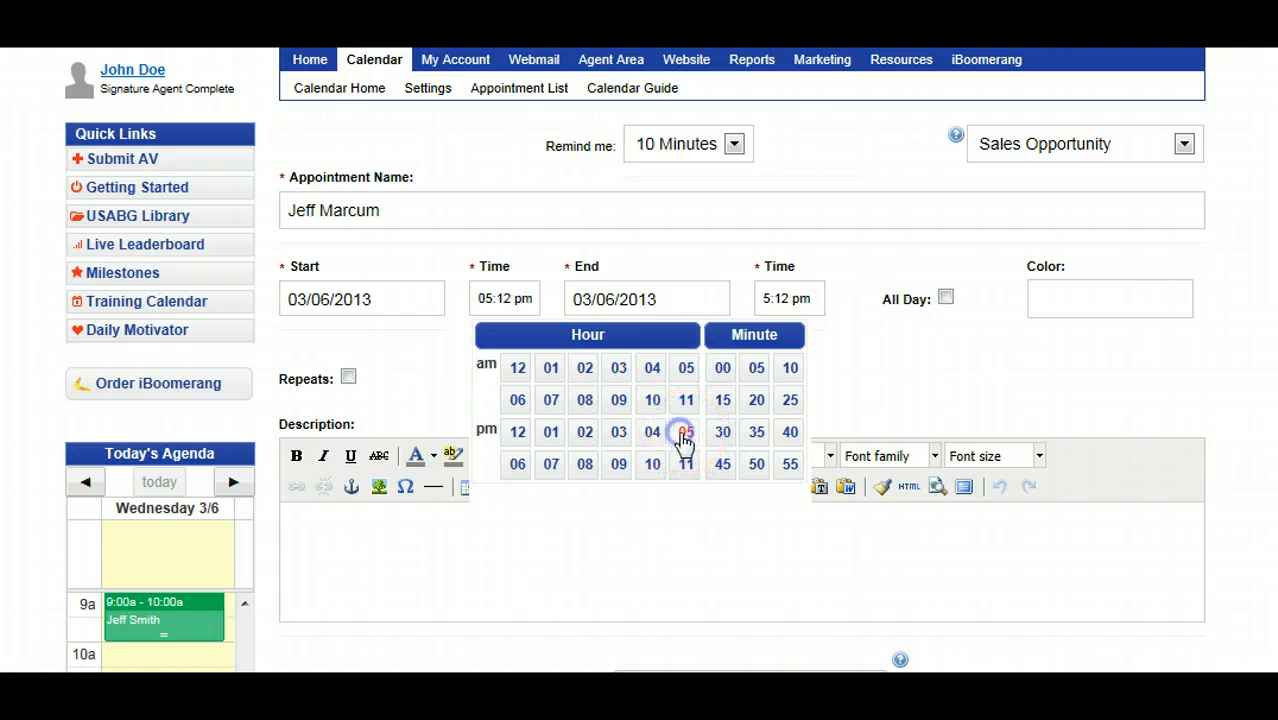
click(816, 297)
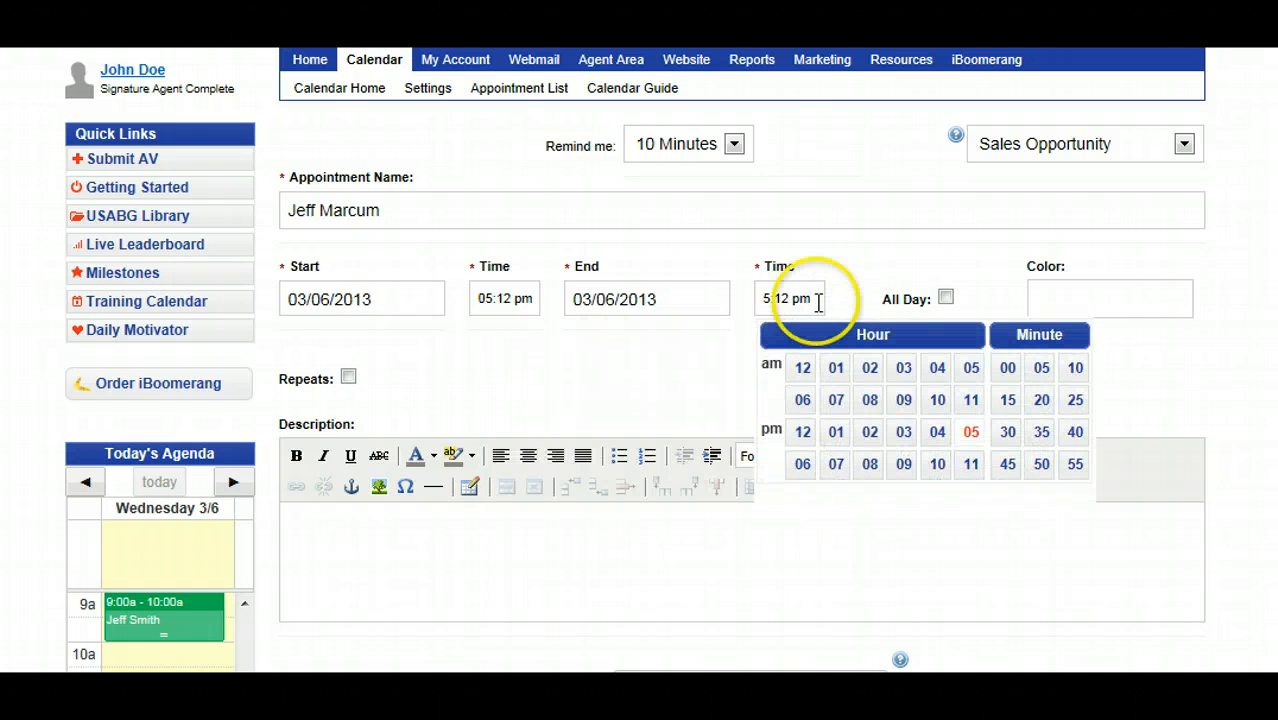
click(806, 465)
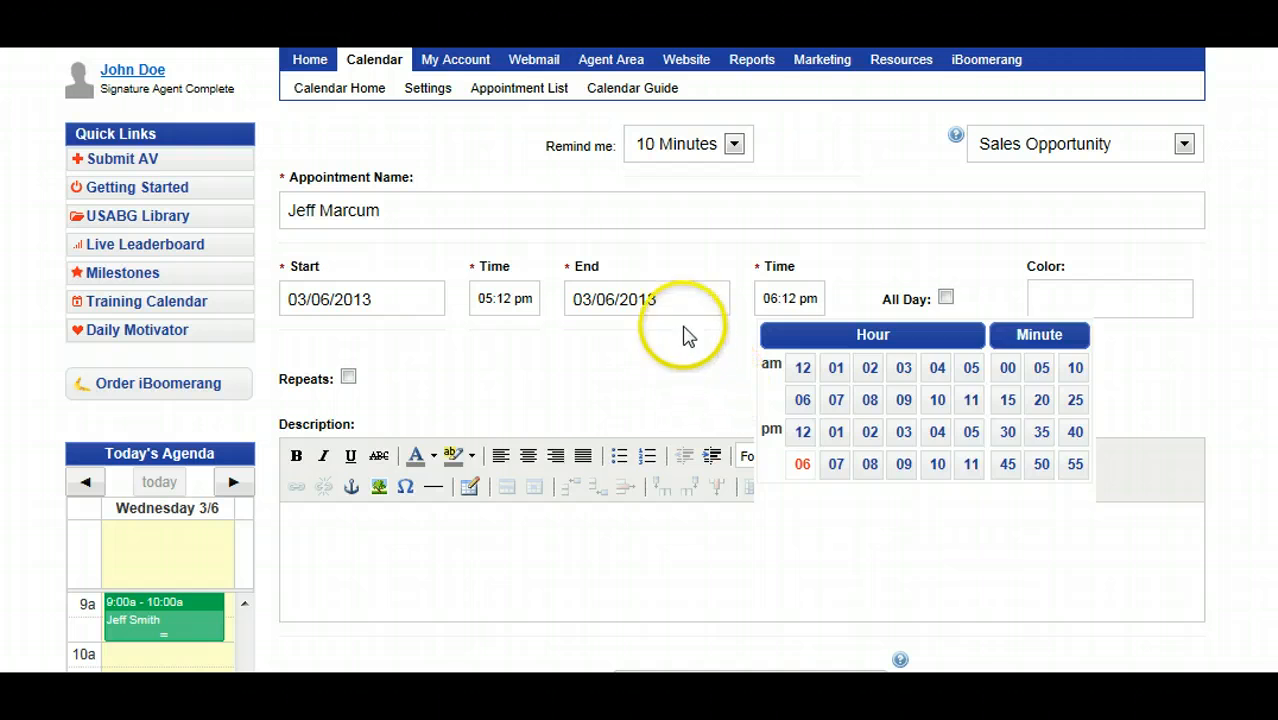
click(677, 300)
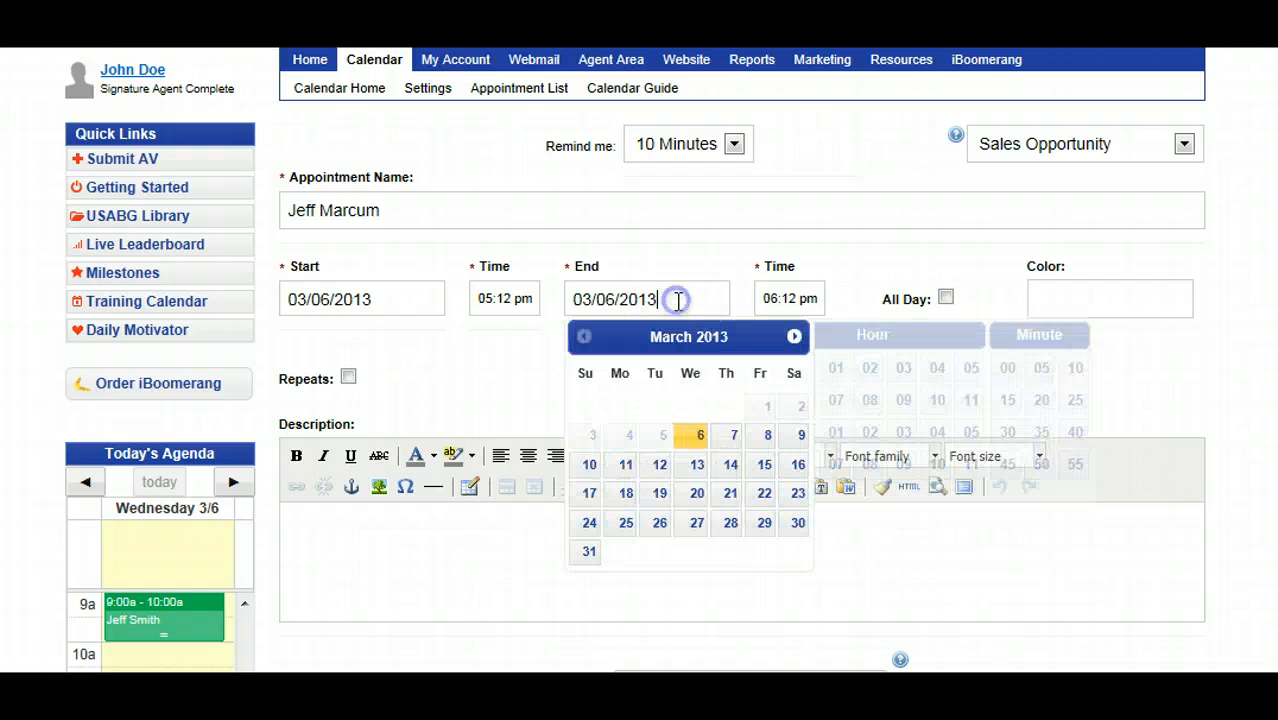
Give the appointment the standard green color and enter the description "Very Interested".
click(1085, 297)
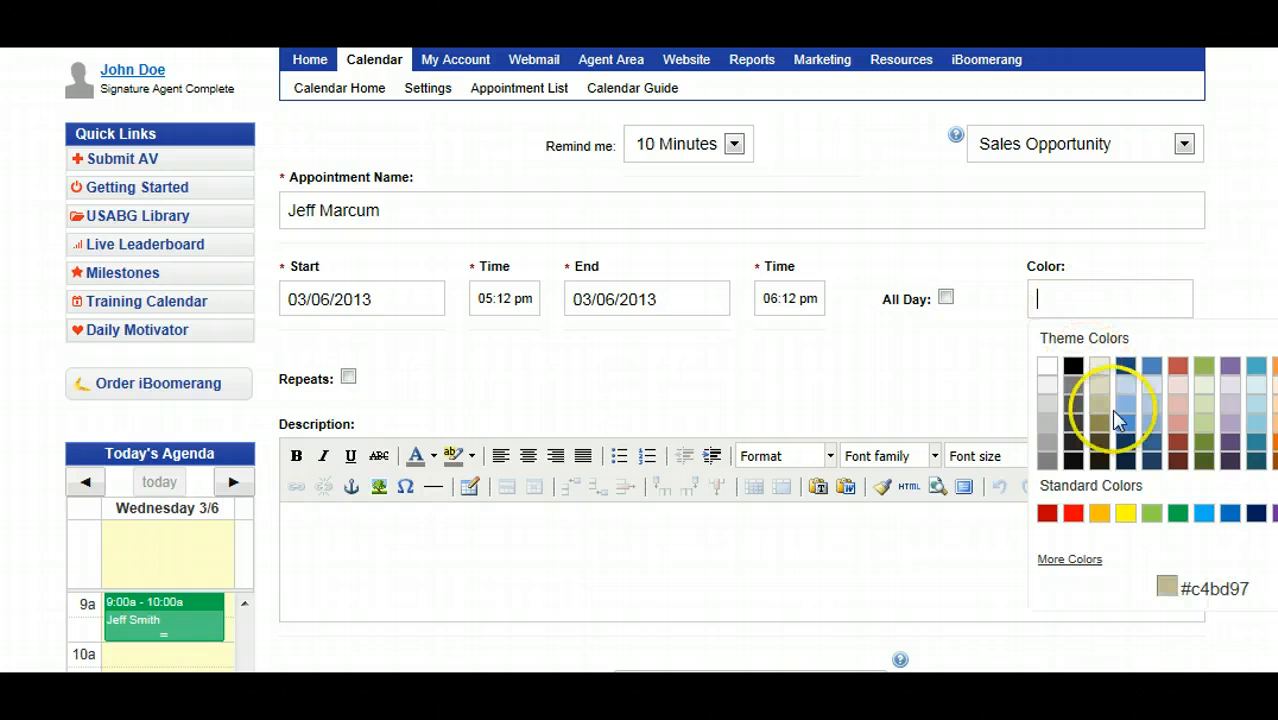
click(1177, 513)
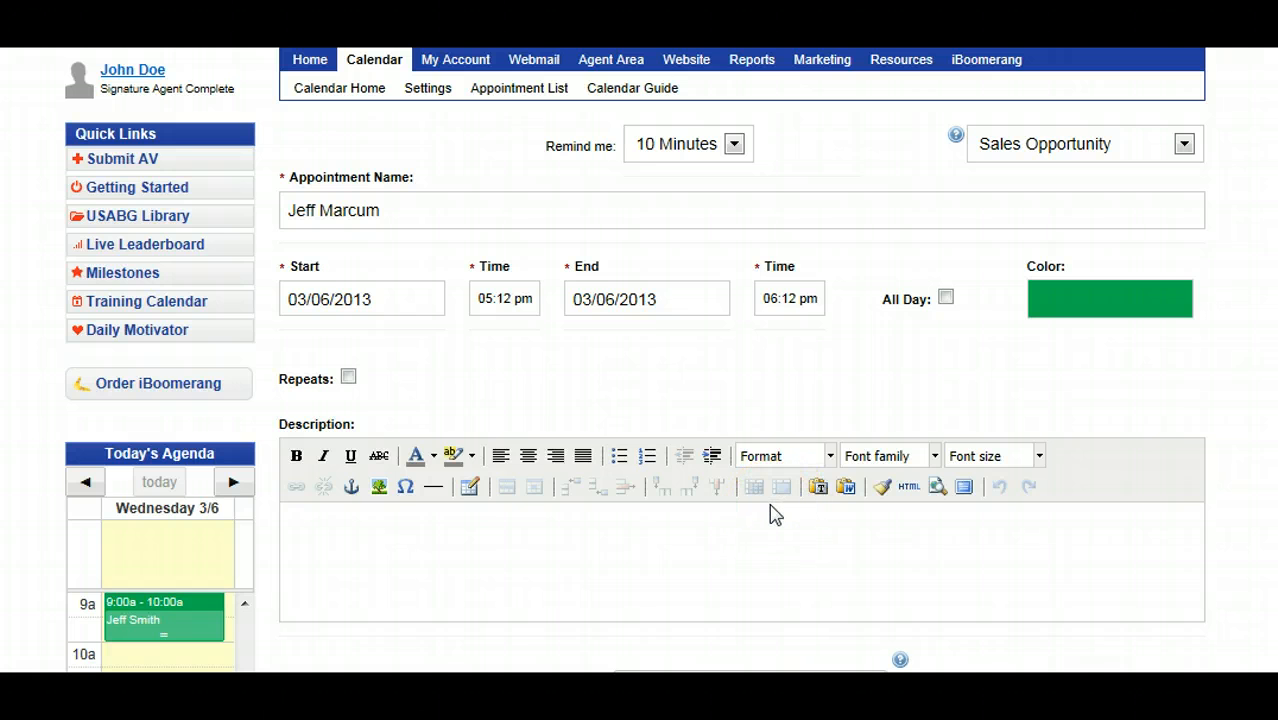
click(713, 583)
text(Very Interested)
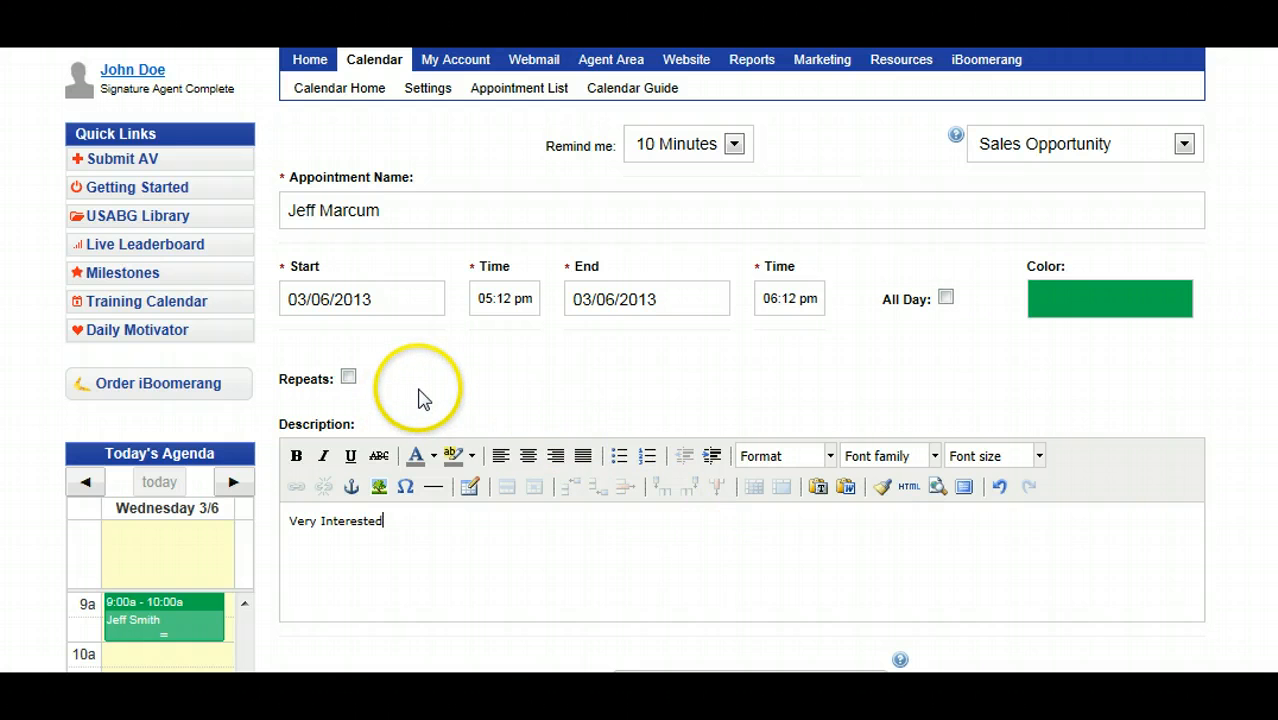
Toggle the Repeats option on and off, and try a three-star appointment value.
click(348, 378)
click(348, 379)
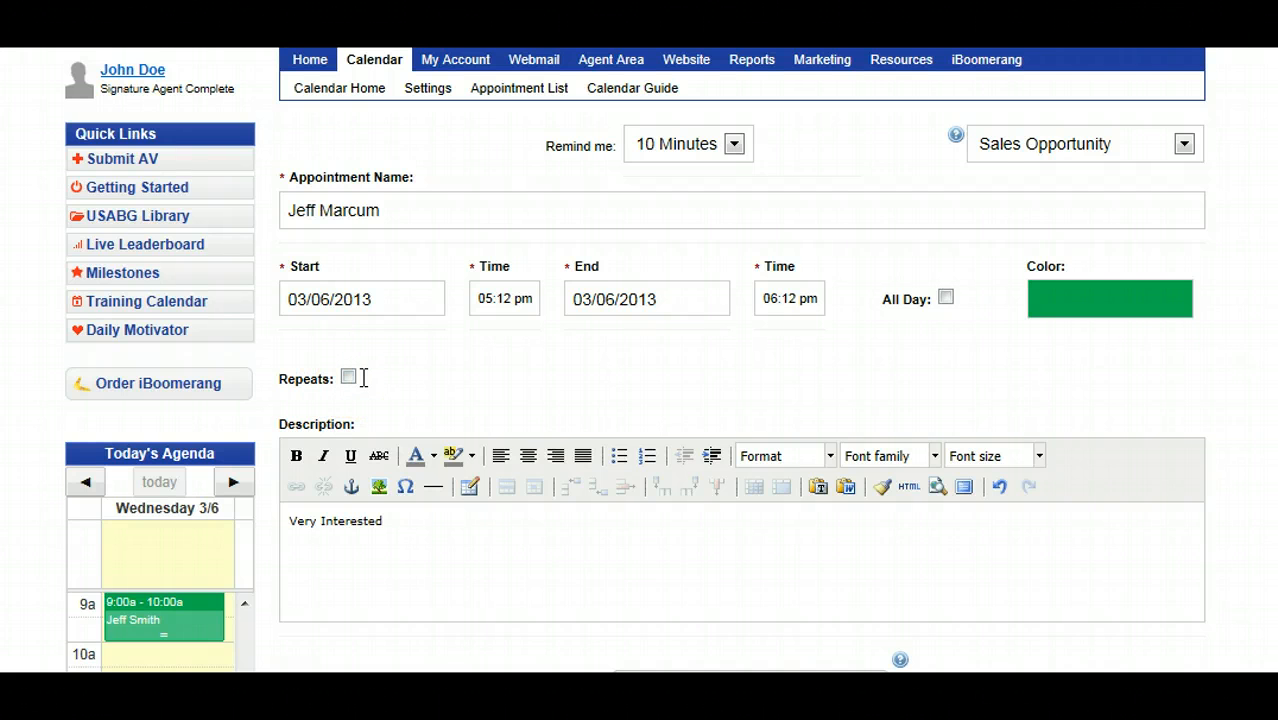
scroll(365, 383, down, 3)
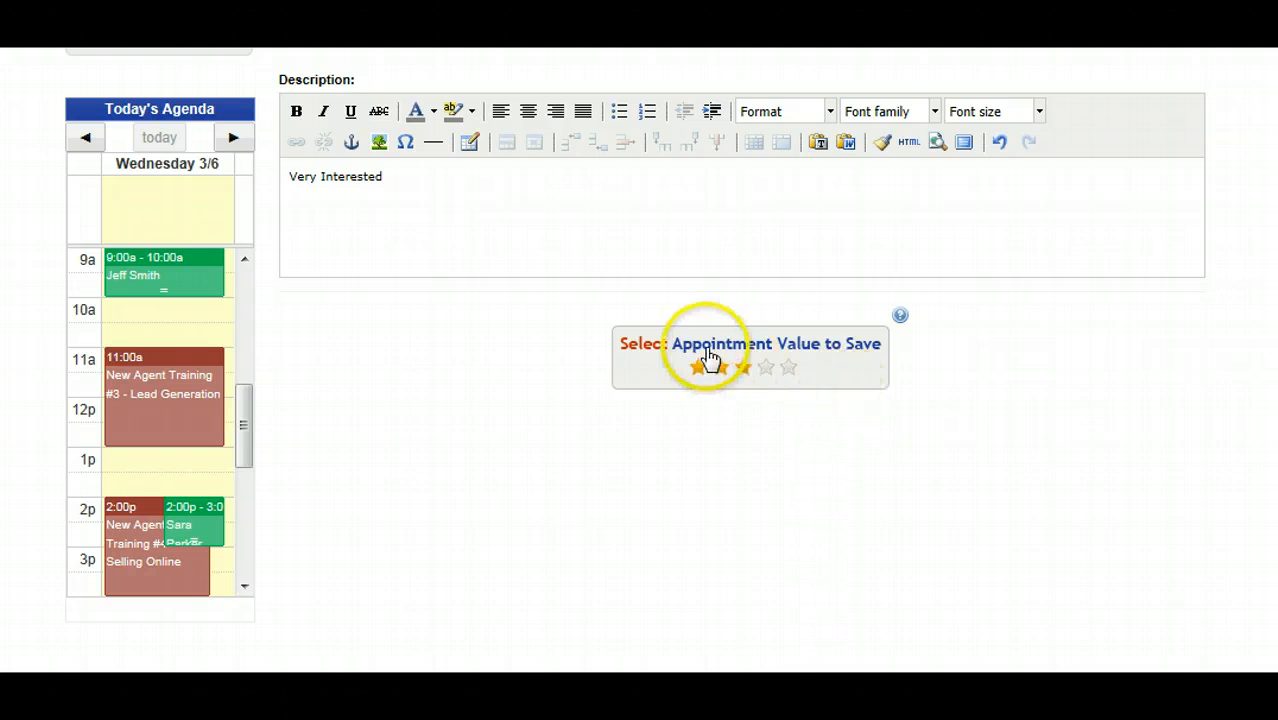
click(743, 367)
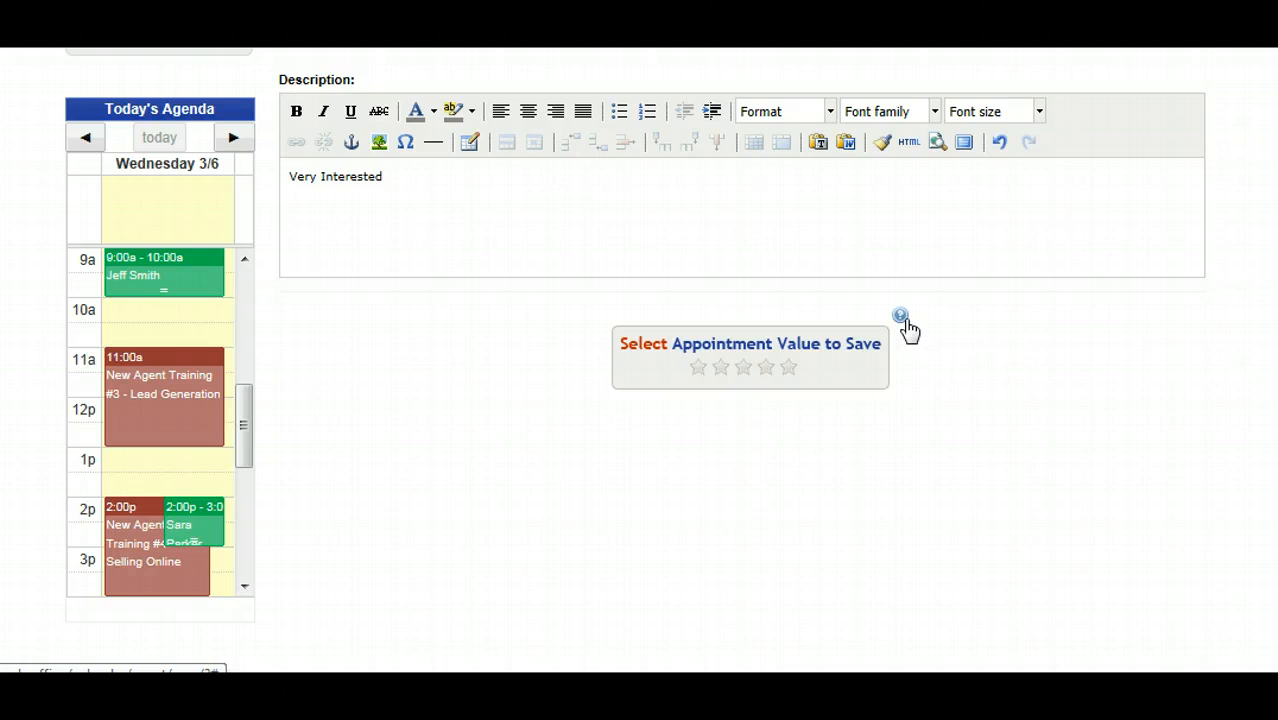
Read the Appointment Value help on the one- to five-star ratings and their recommended timeframes, and close it.
click(901, 318)
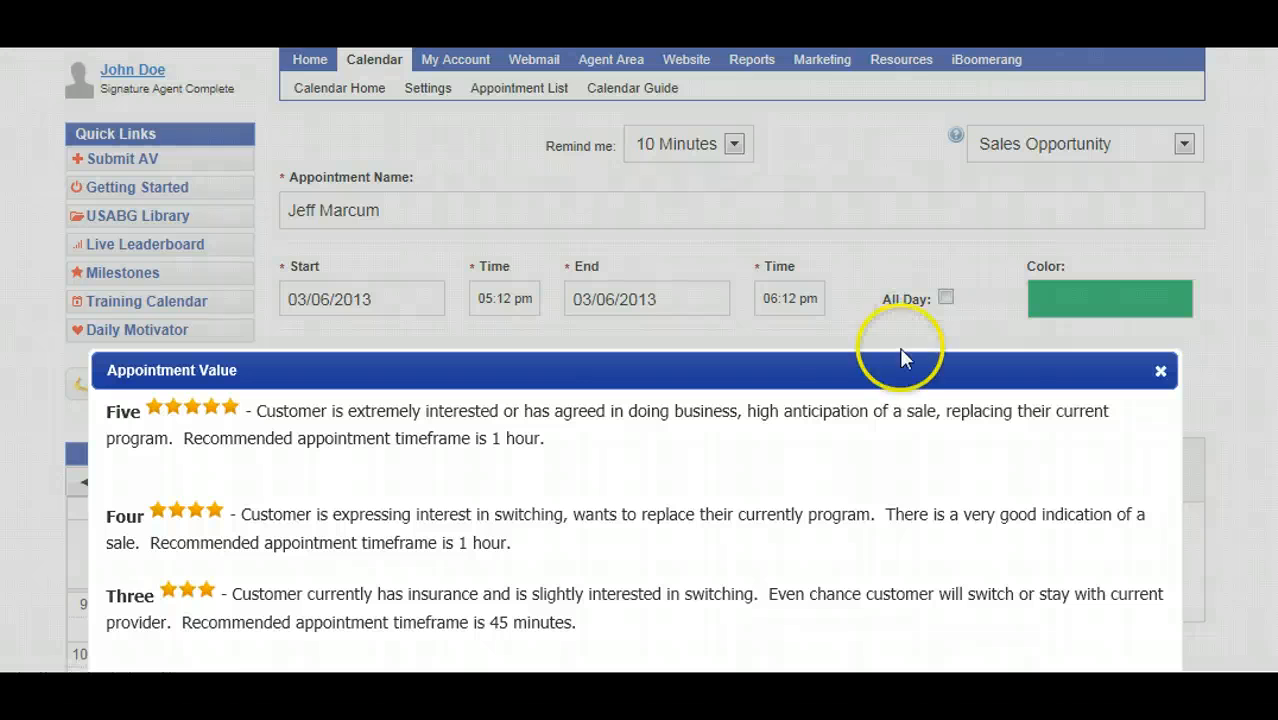
scroll(900, 380, down, 3)
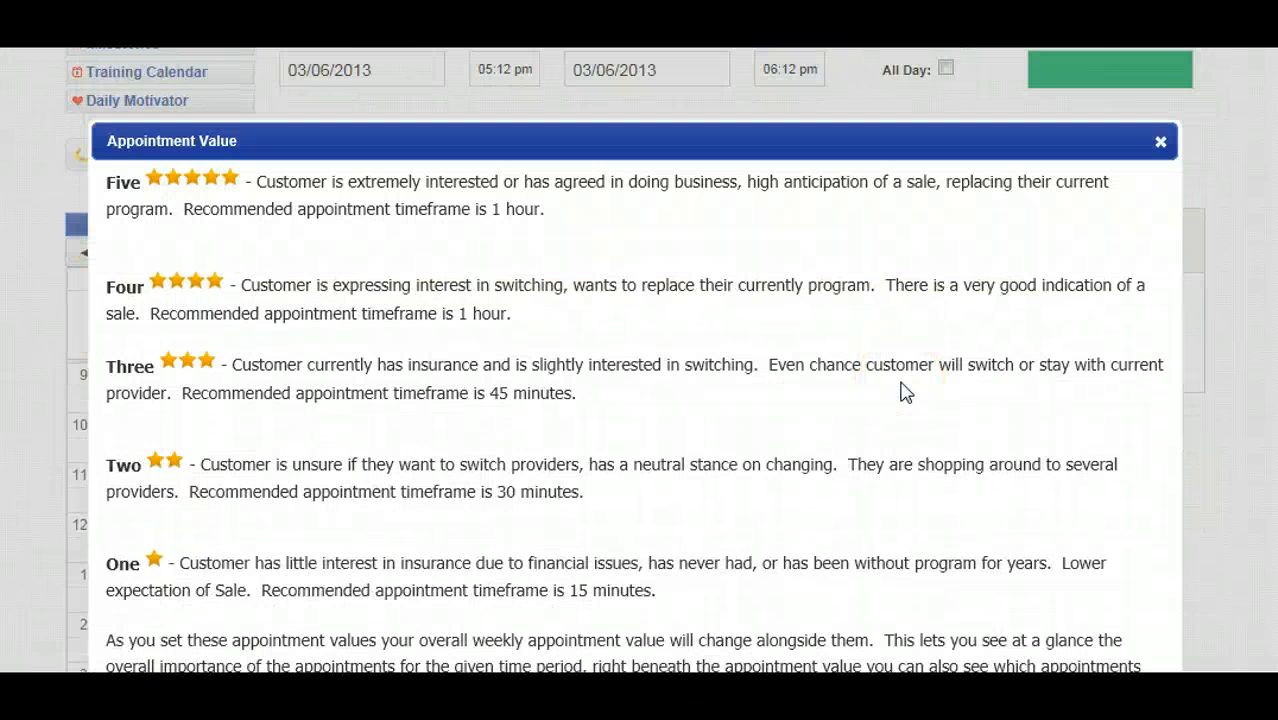
scroll(901, 392, down, 2)
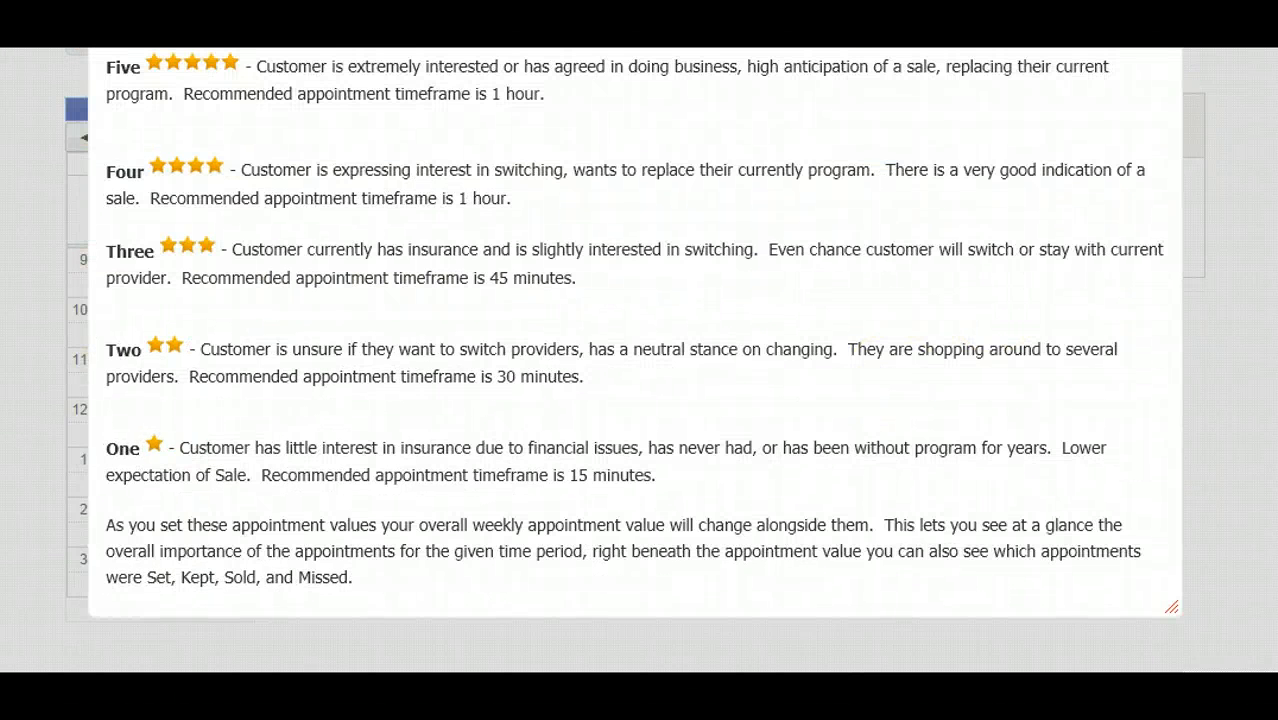
scroll(634, 340, up, 1)
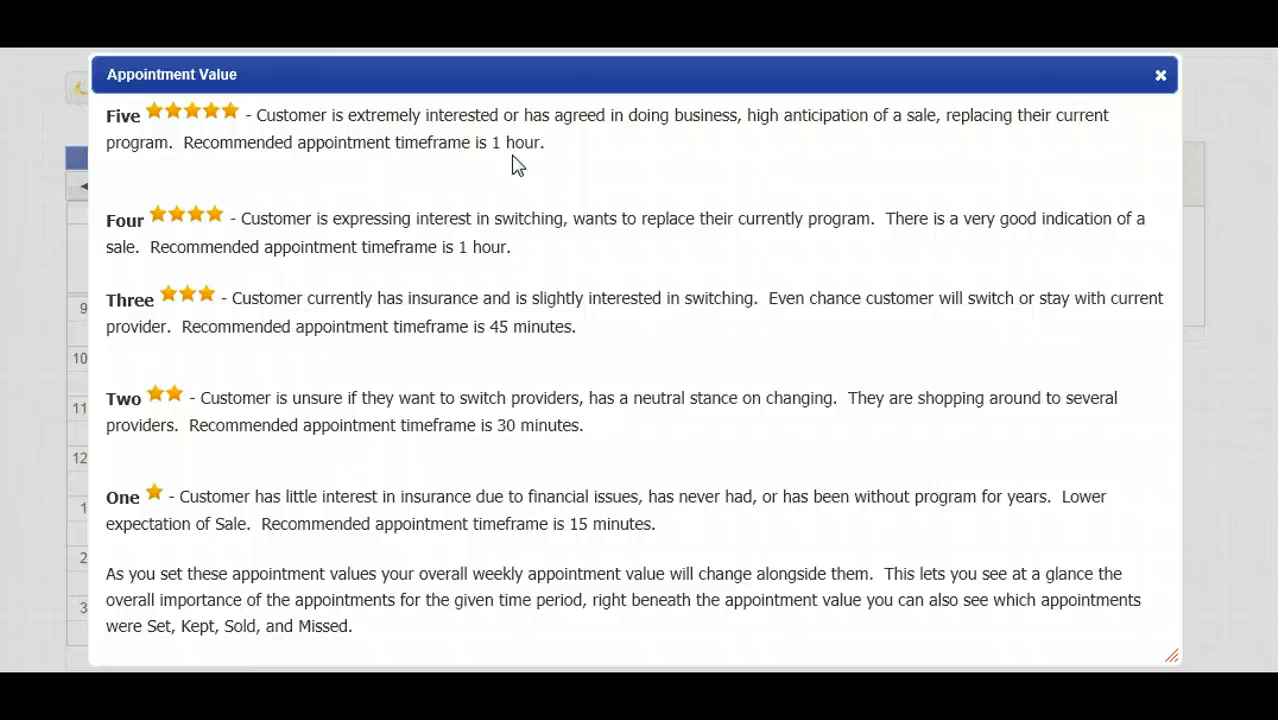
click(357, 490)
click(1160, 75)
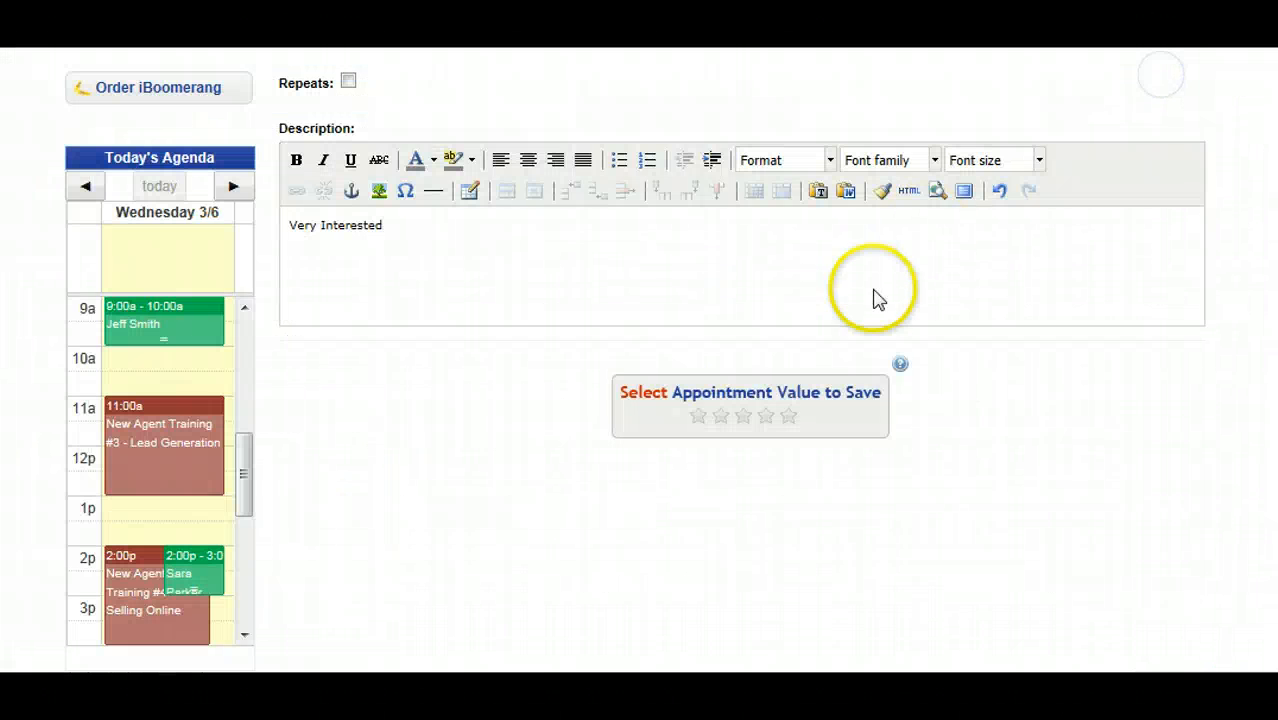
Save the new appointment with a four-star value and review the March 2013 agenda summary and the appointments on Wednesday the 6th.
click(767, 420)
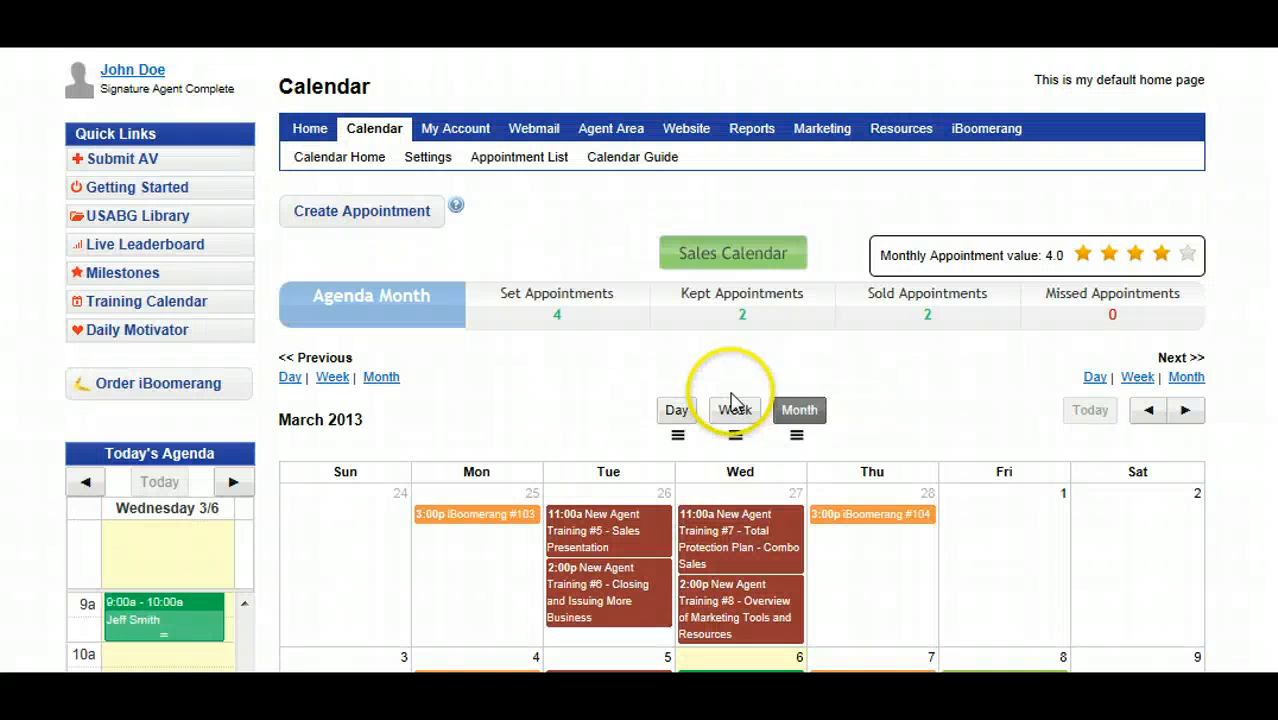
scroll(947, 497, down, 3)
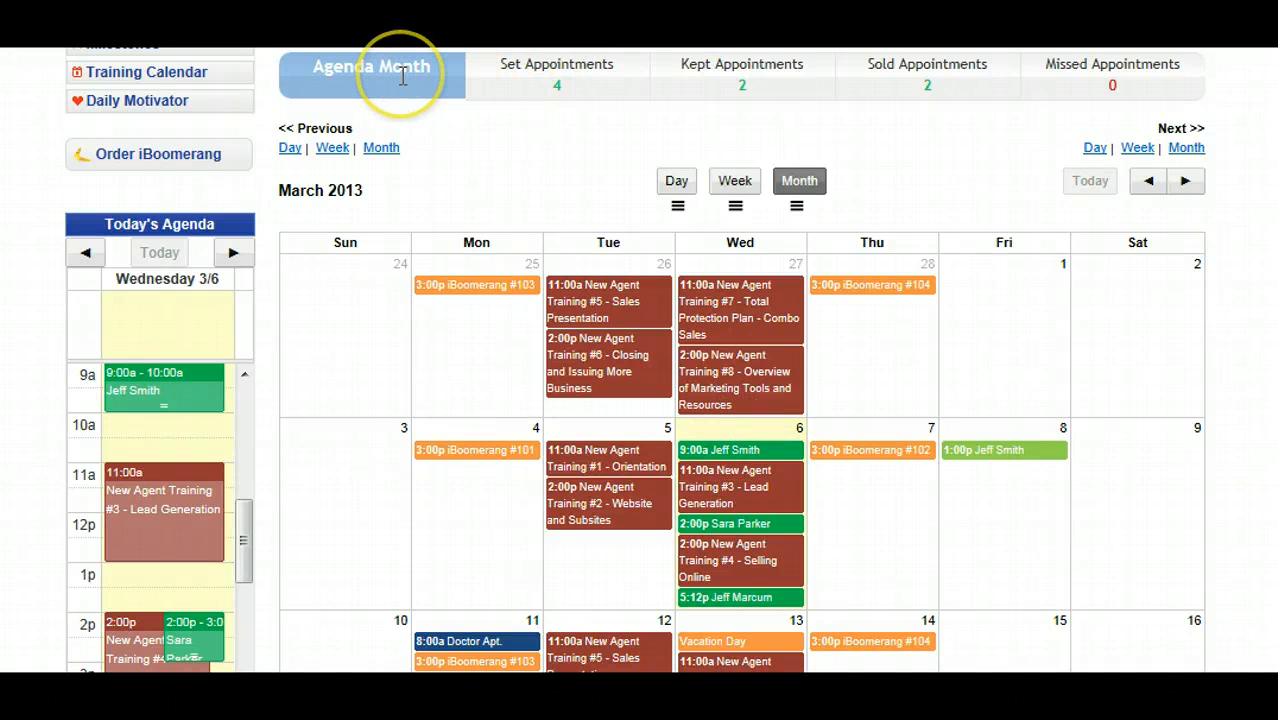
scroll(516, 174, up, 2)
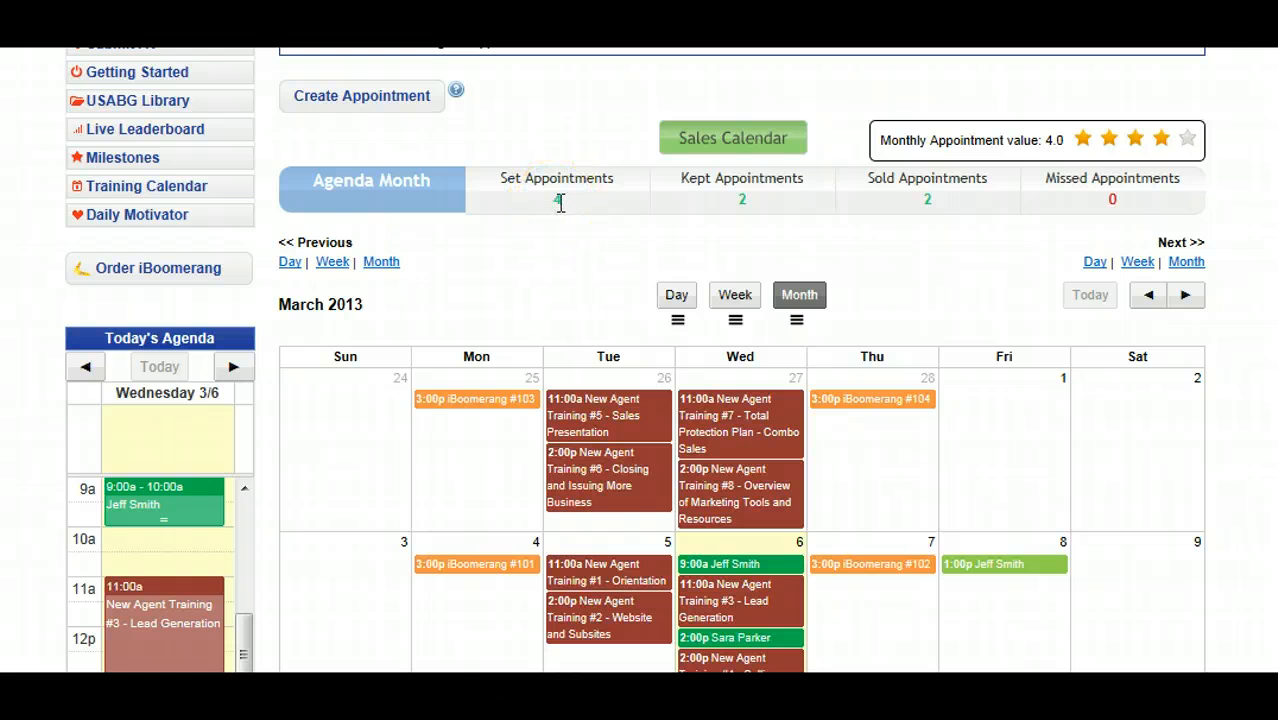
scroll(560, 202, down, 2)
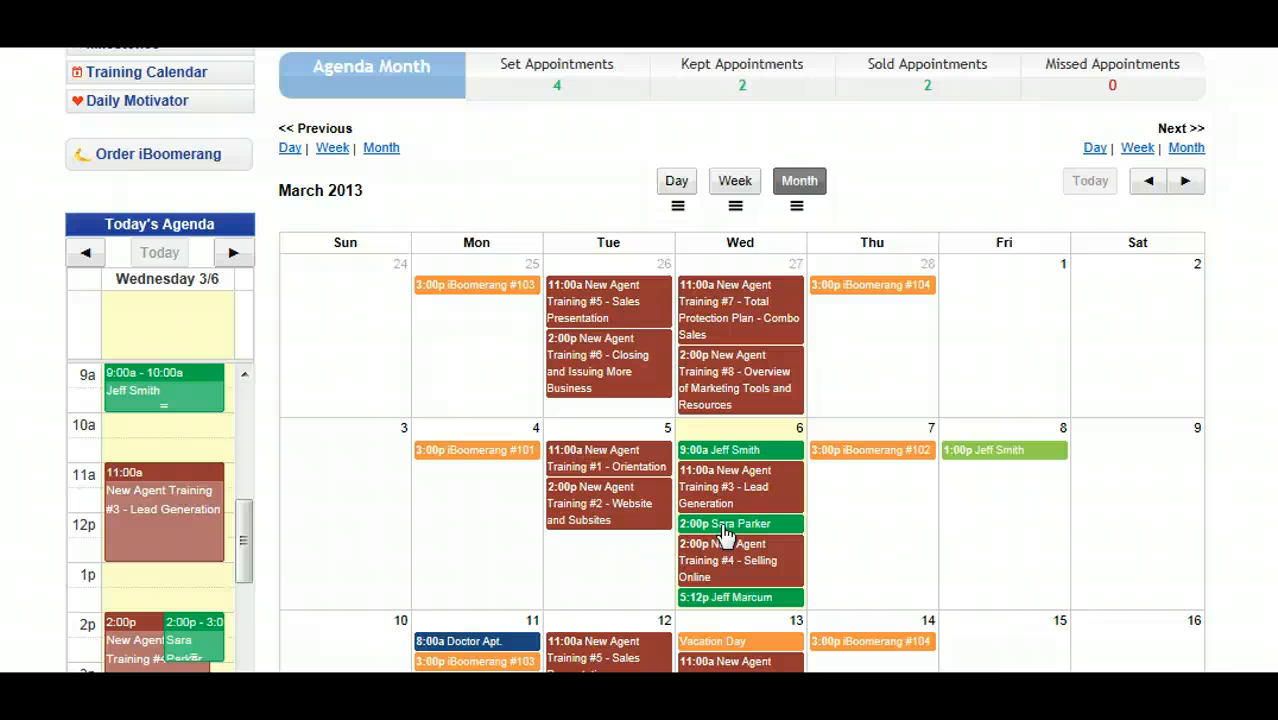
scroll(733, 469, up, 2)
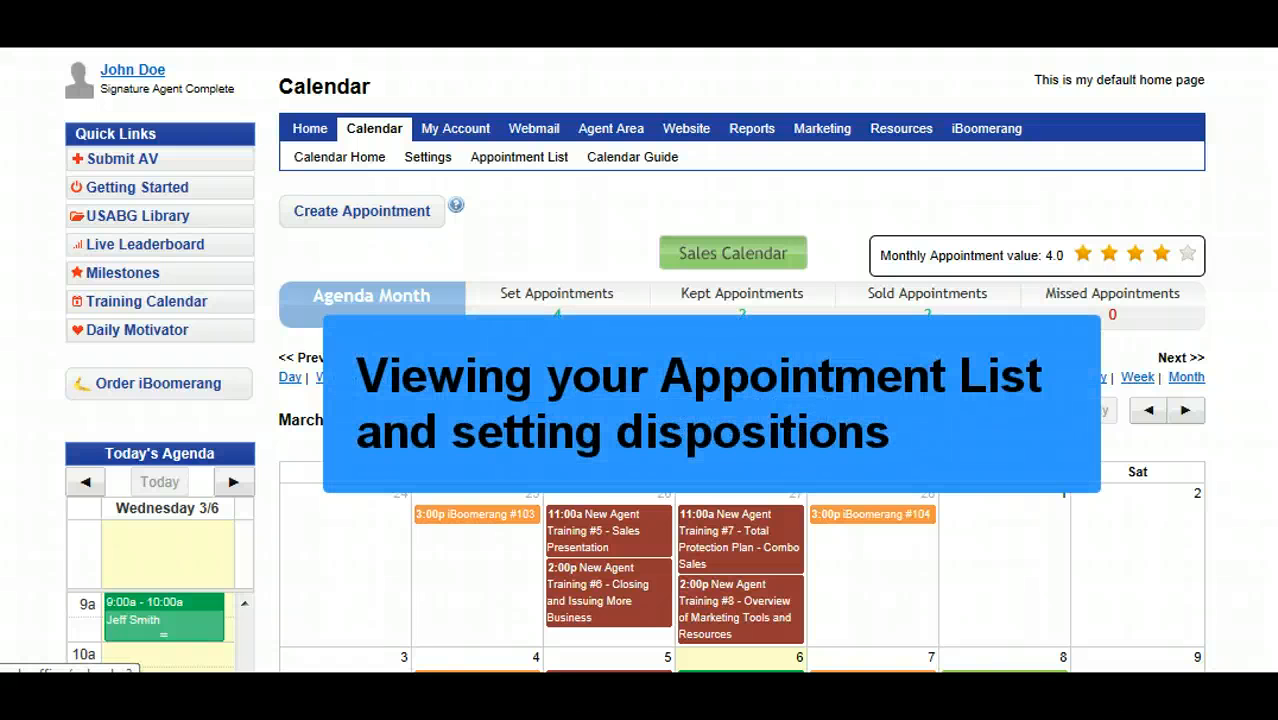
Show the appointment list by week and set the disposition of the Wednesday 05:12 pm appointment to Reschedule.
click(519, 157)
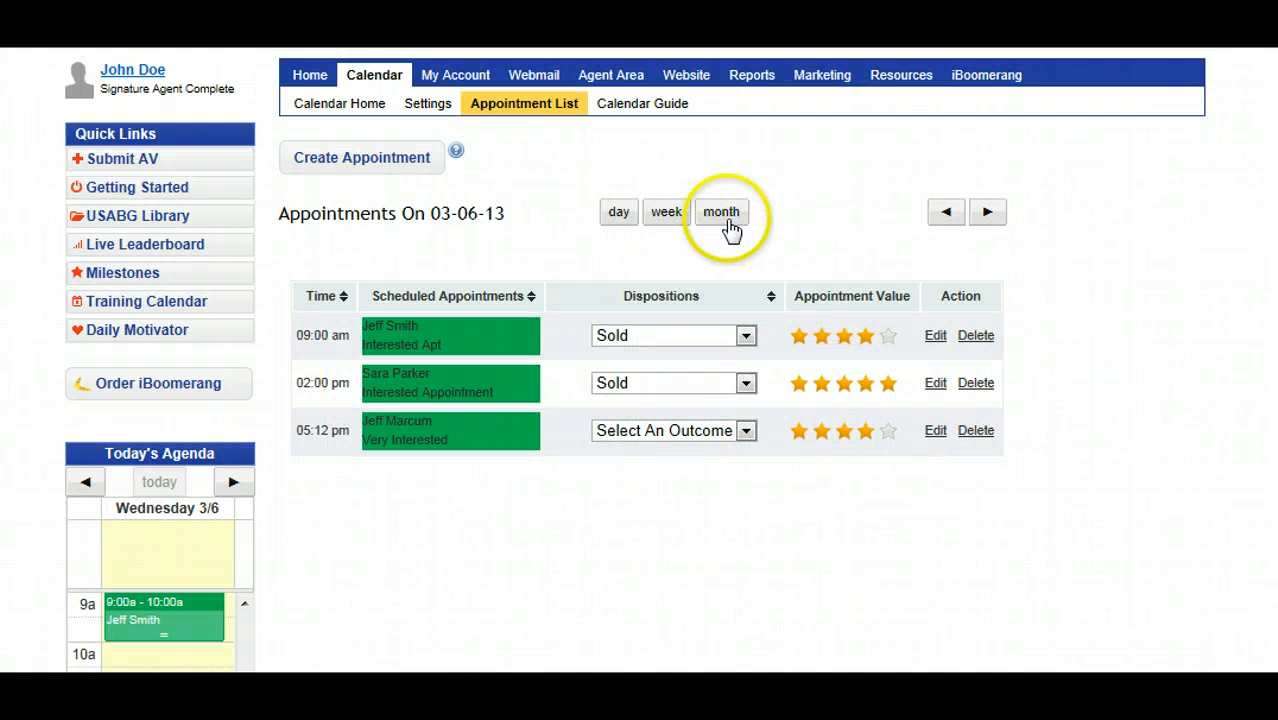
click(670, 216)
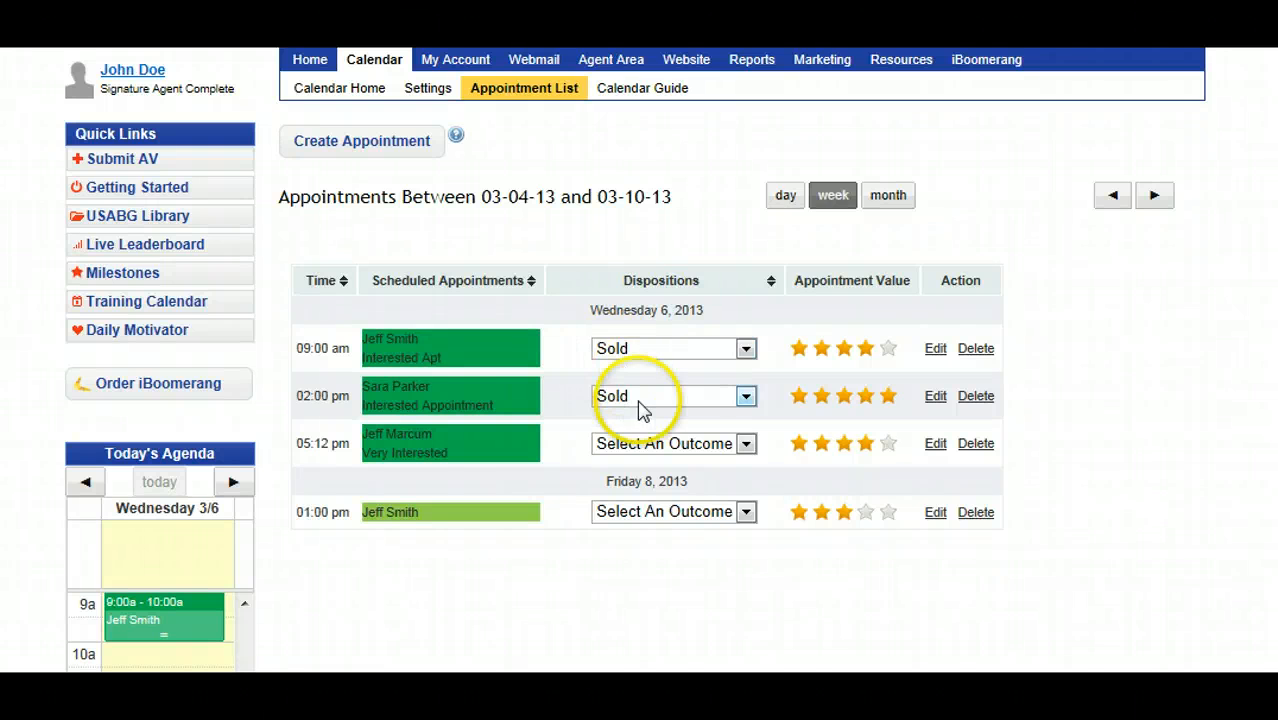
click(672, 447)
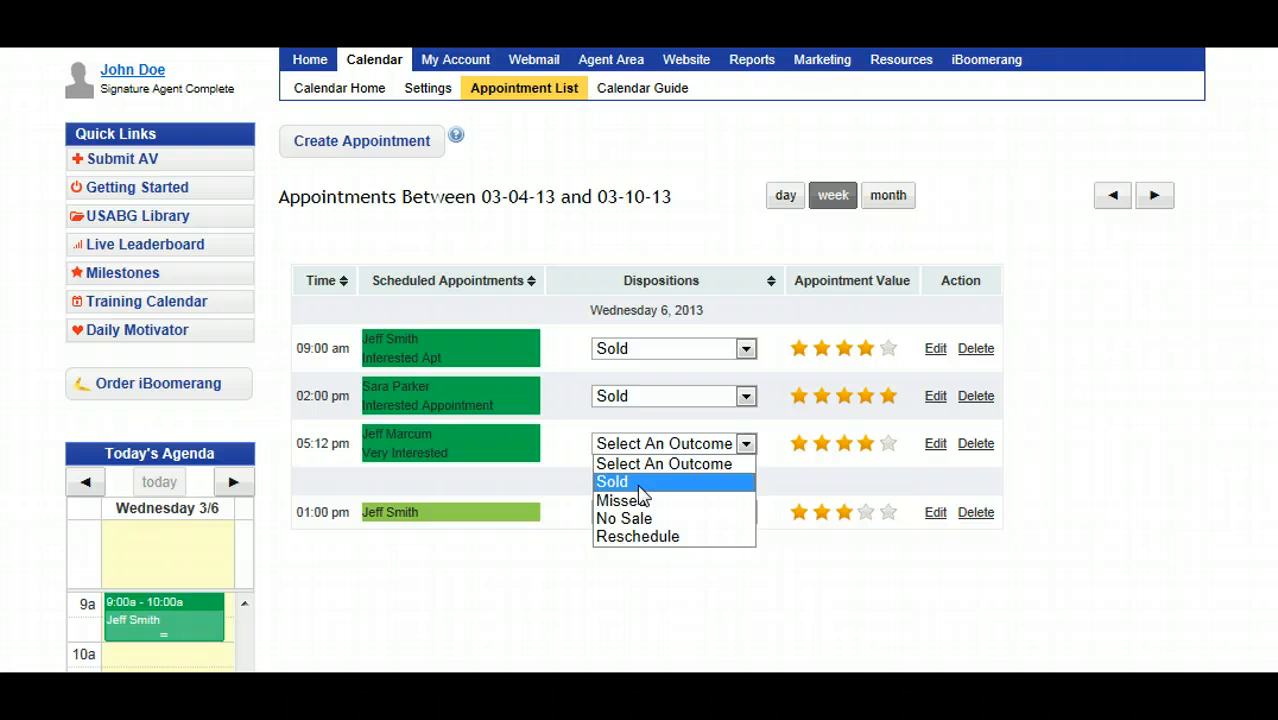
click(640, 538)
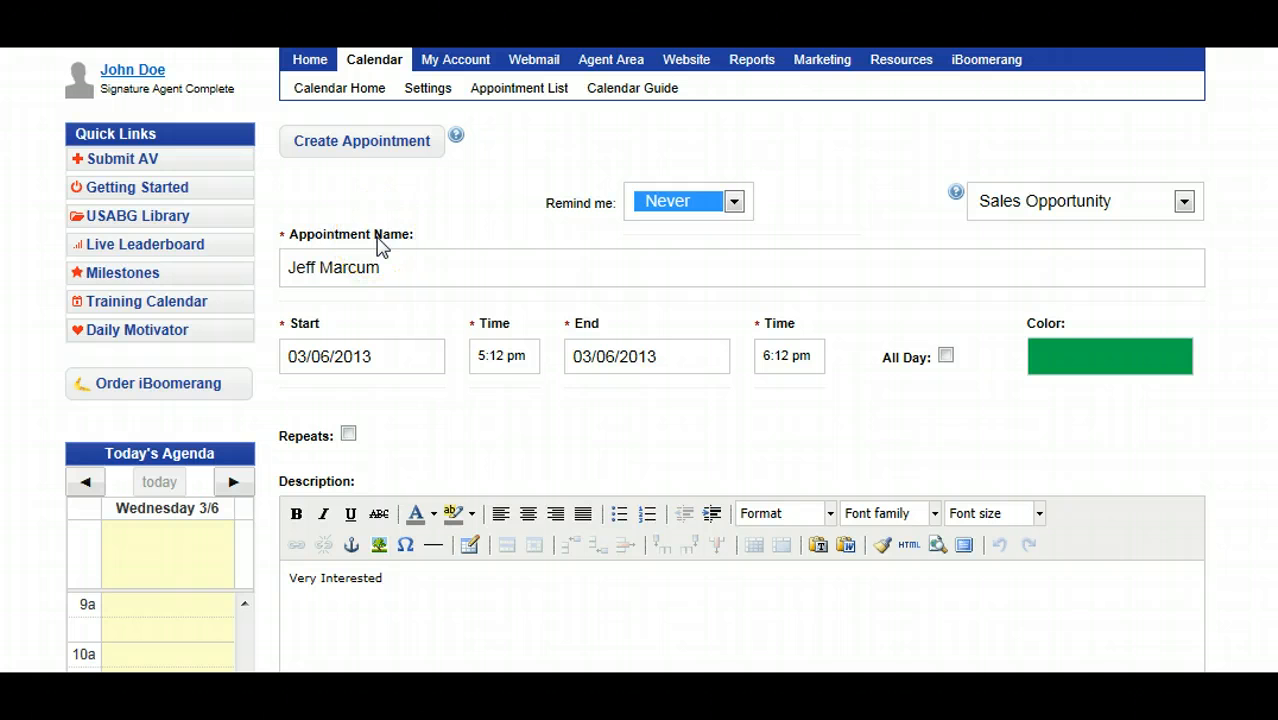
Reschedule the appointment to start at 06:12 pm and end at 07:12 pm on 03/06/2013, and save it.
click(525, 355)
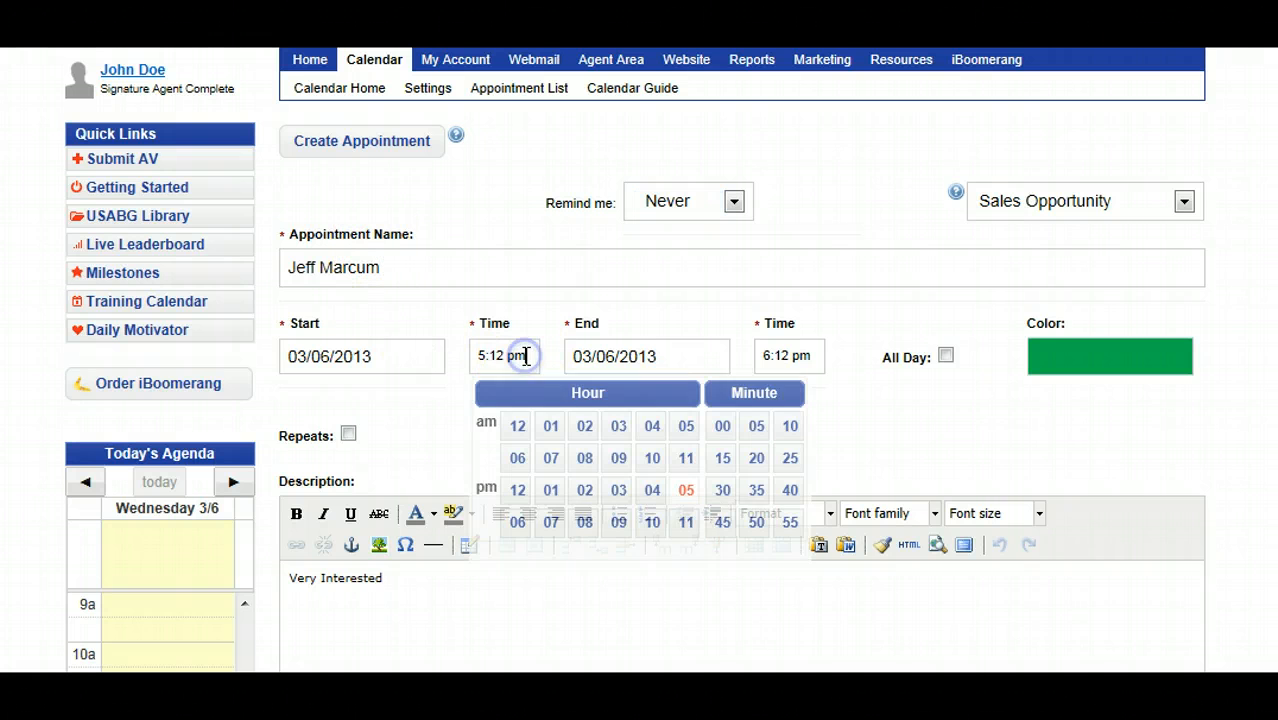
click(517, 522)
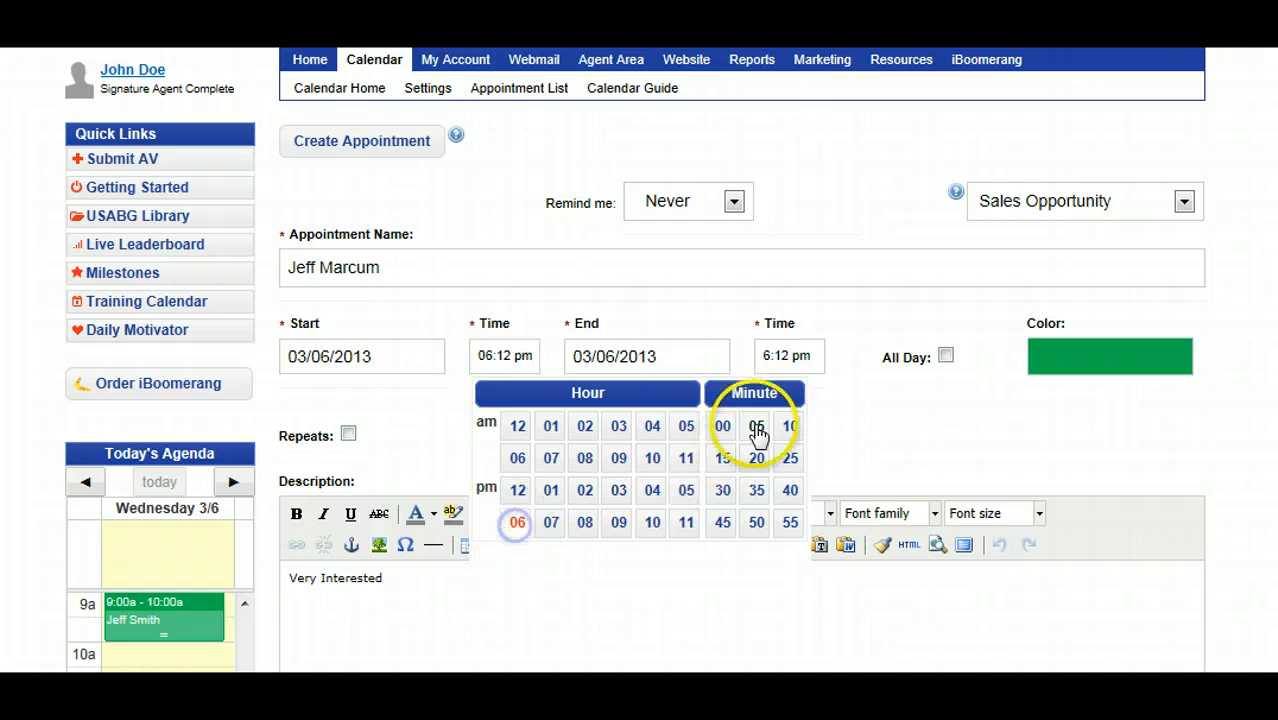
click(810, 356)
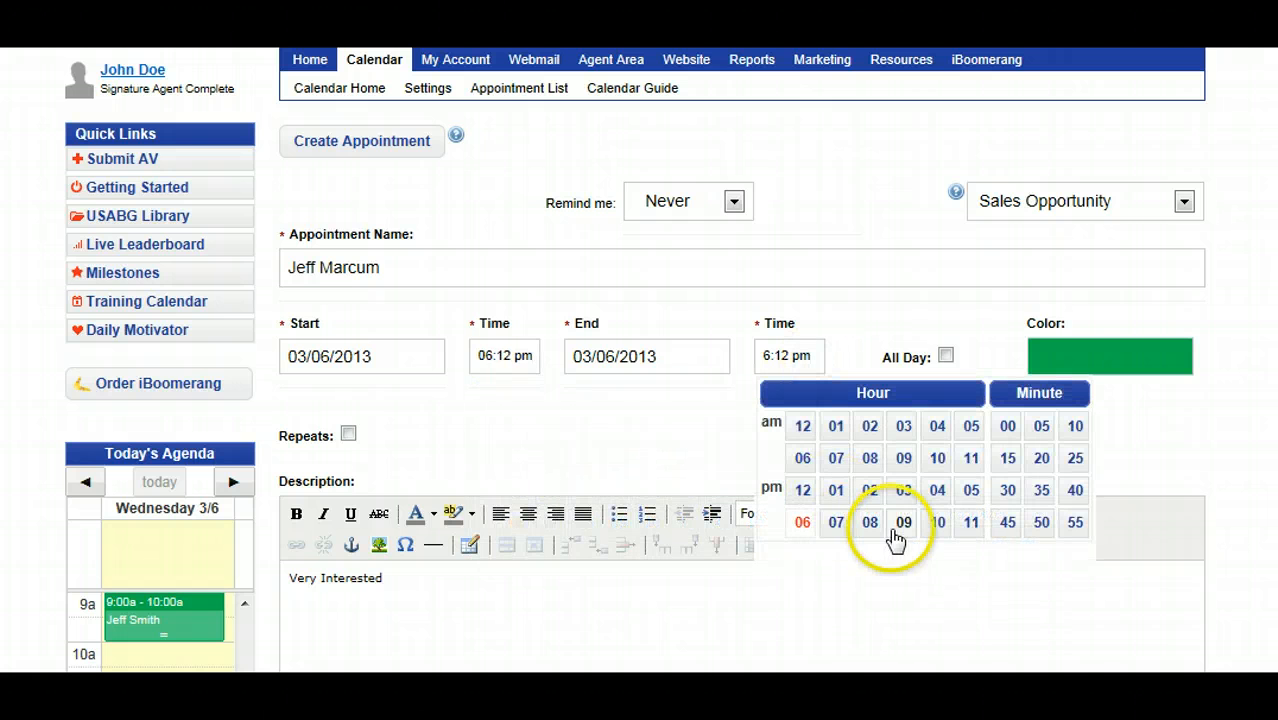
click(836, 522)
scroll(645, 445, down, 3)
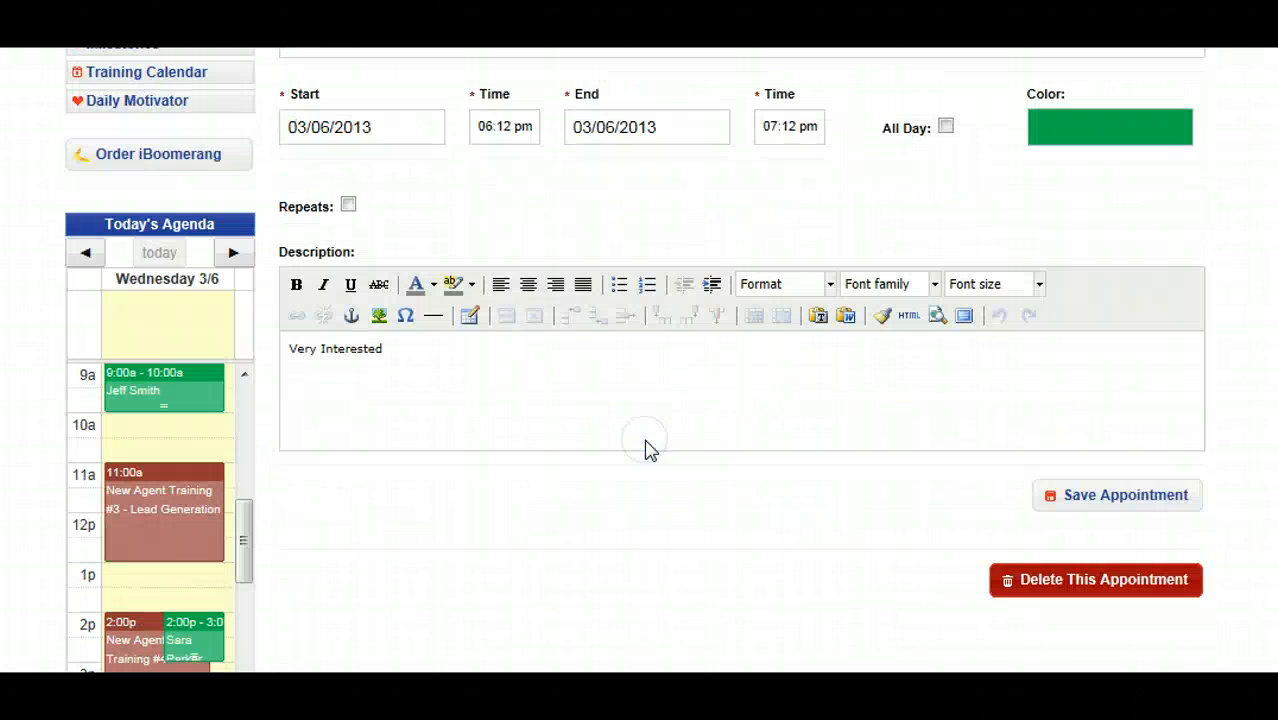
click(1124, 505)
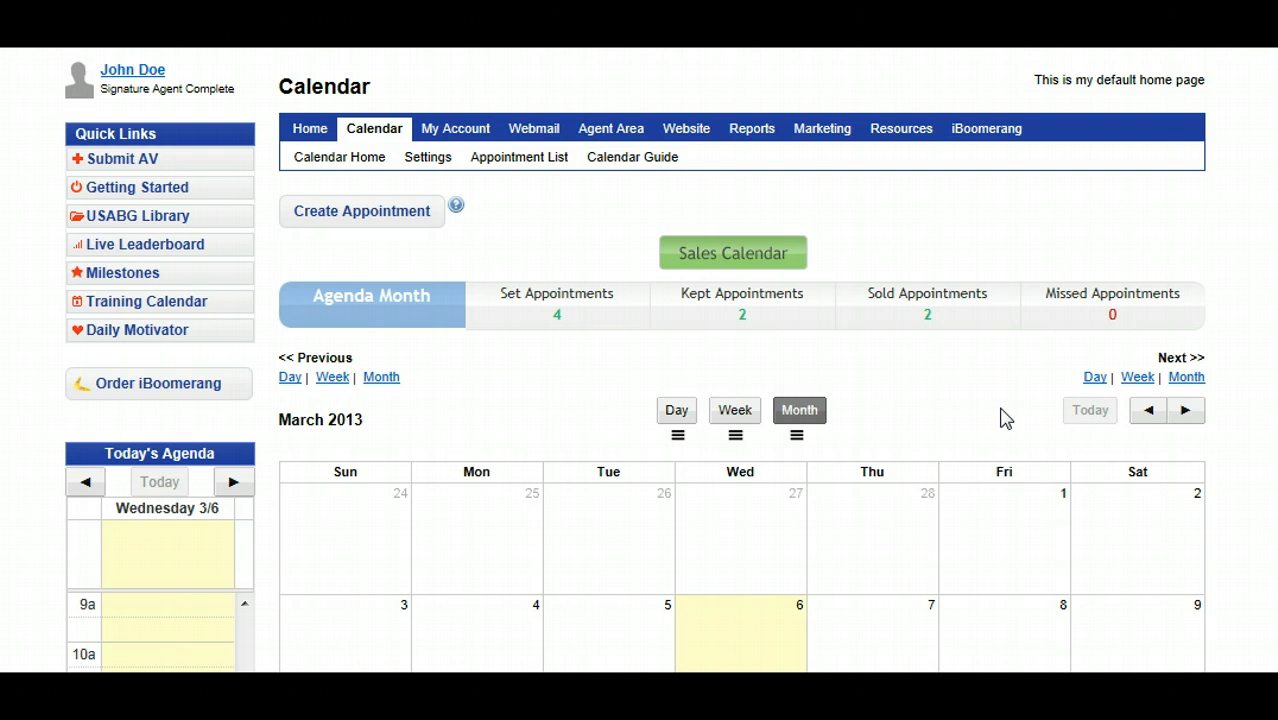
Open the Calendar Guide.
click(666, 158)
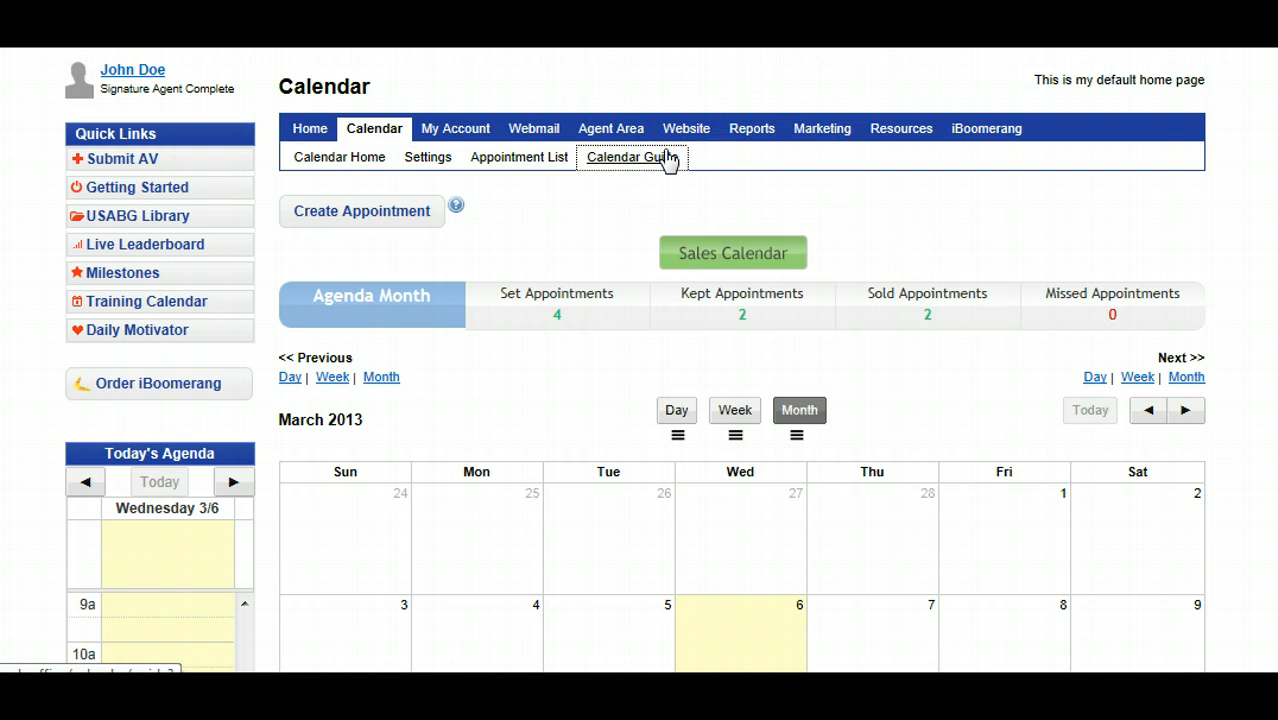